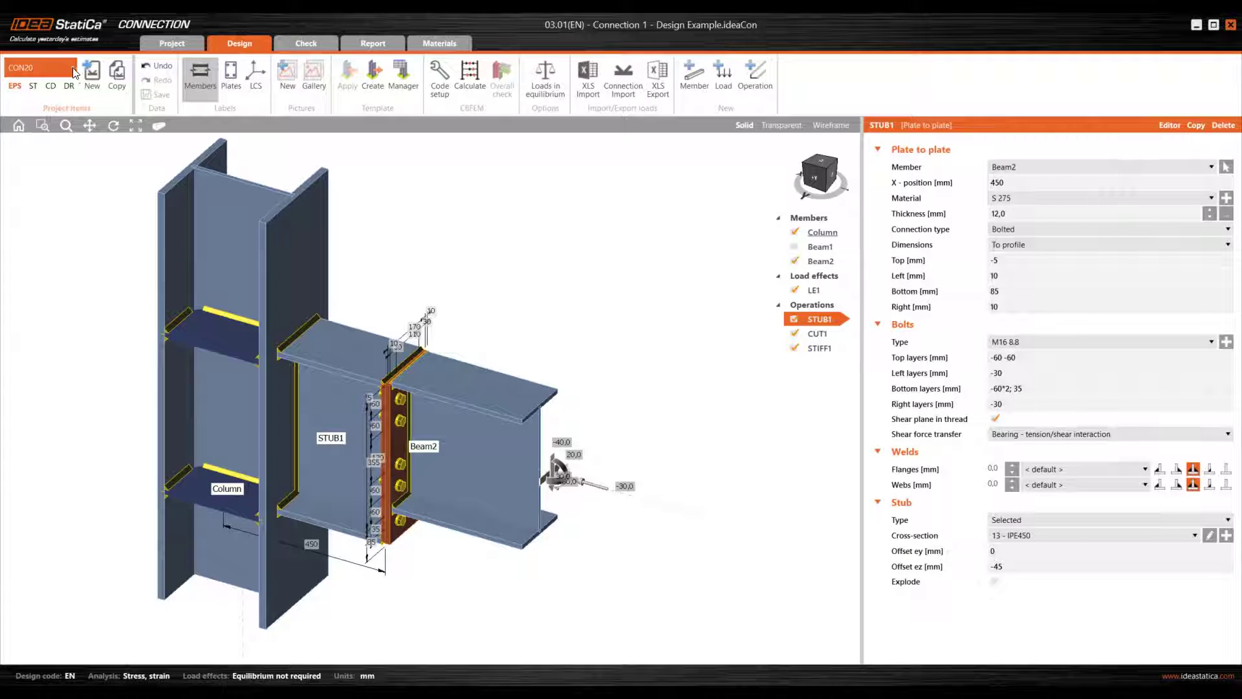
Open the project information page and review the list of project items with their descriptions and analysis types
{"action": "left_click", "coordinate": [72, 68]}
{"action": "left_click", "coordinate": [63, 67]}
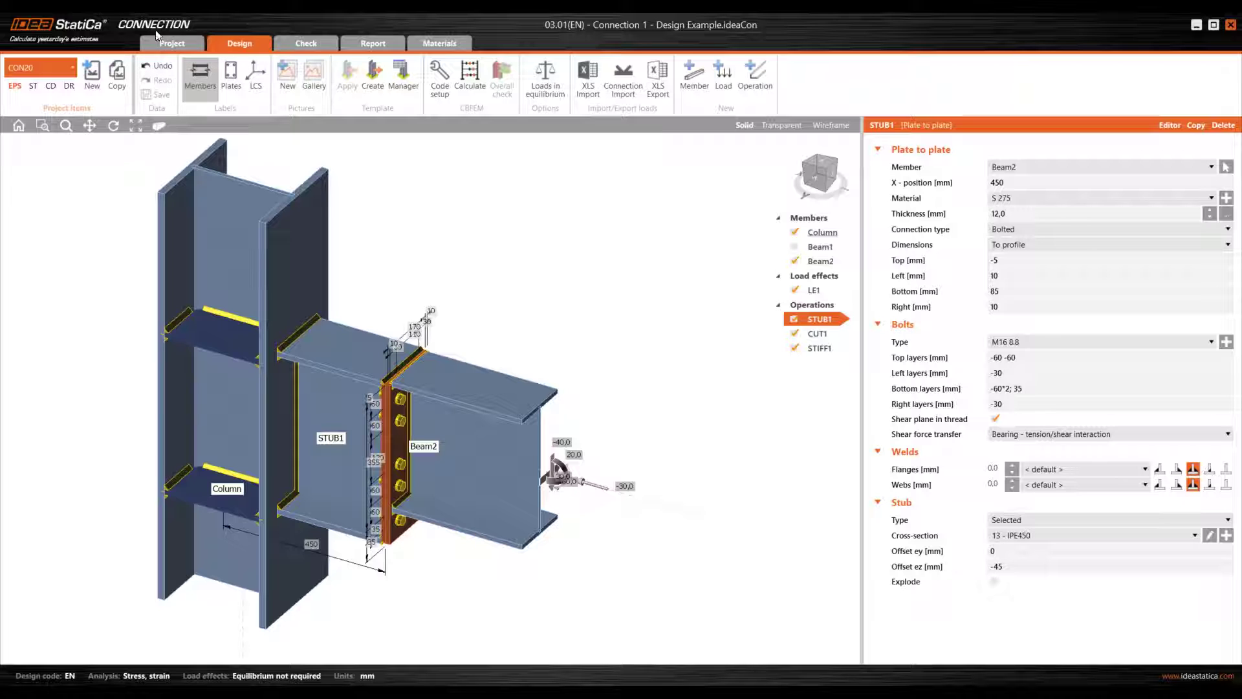
{"action": "left_click", "coordinate": [170, 44]}
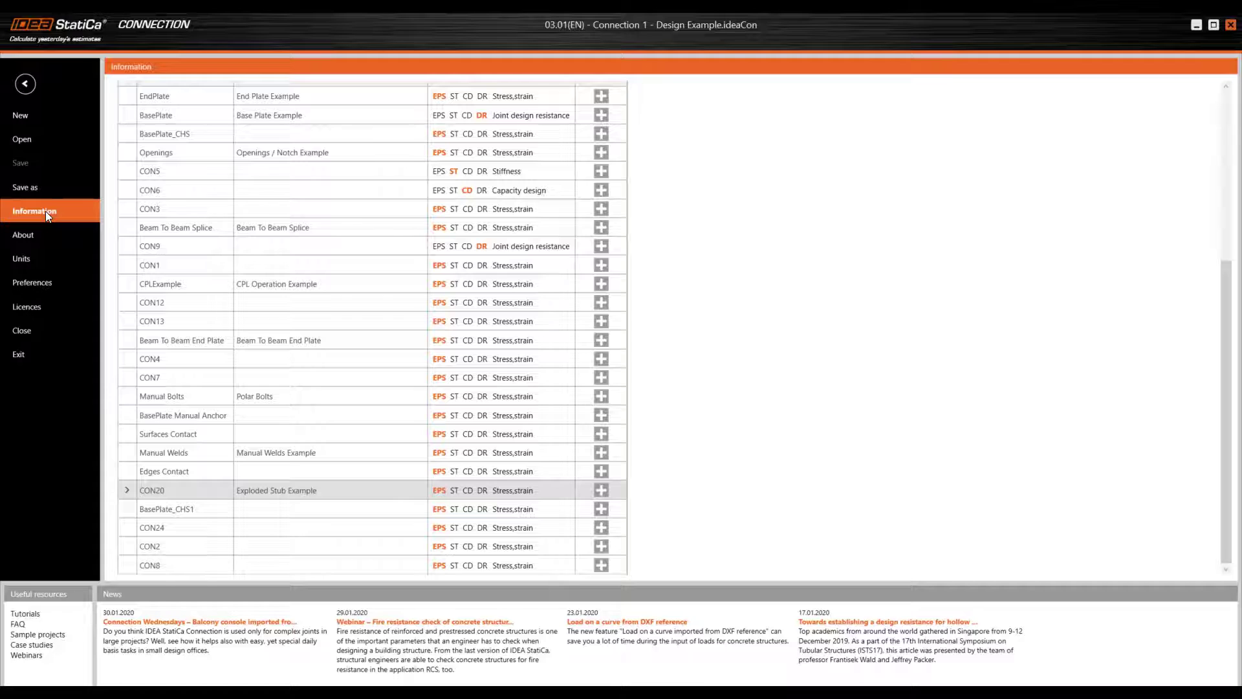
{"action": "scroll", "coordinate": [184, 305], "scroll_direction": "up", "scroll_amount": 5}
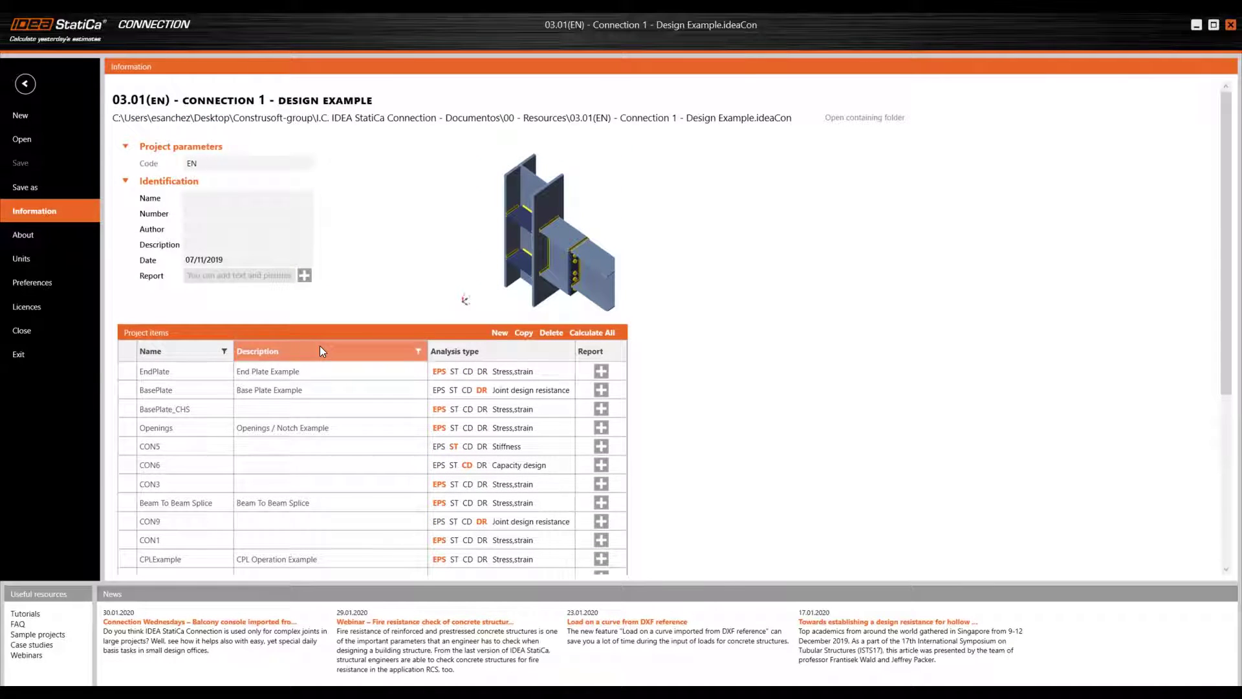
{"action": "scroll", "coordinate": [185, 395], "scroll_direction": "down", "scroll_amount": 5}
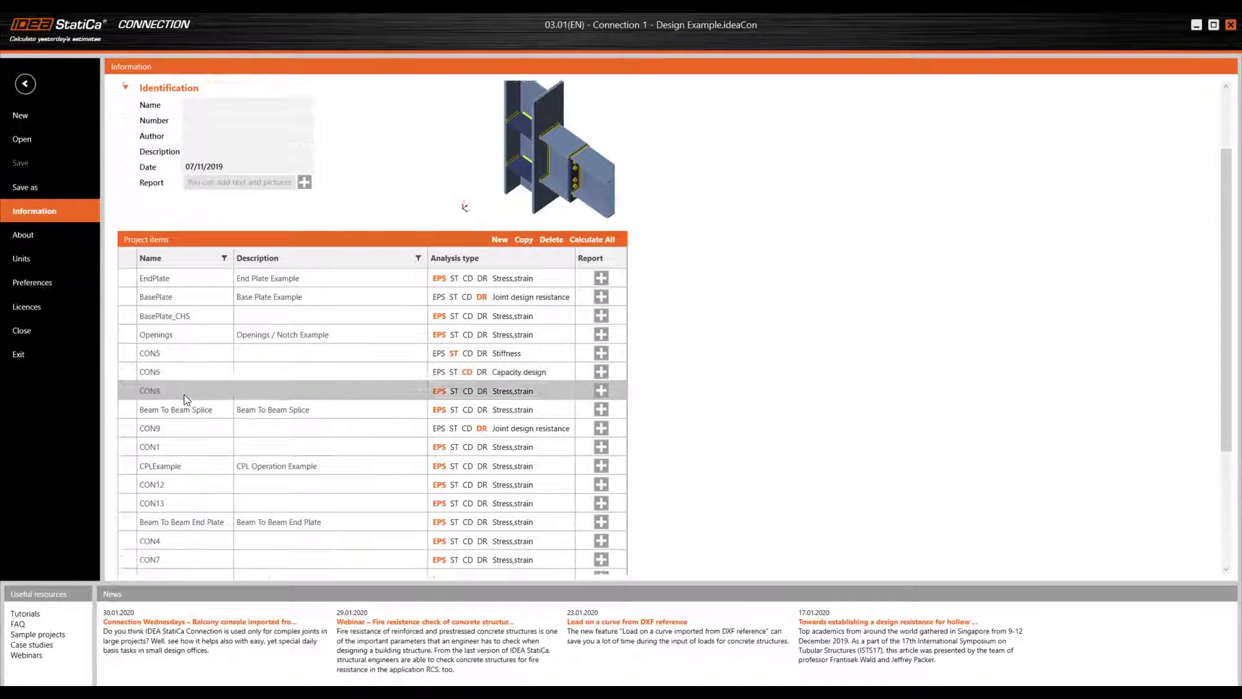
{"action": "scroll", "coordinate": [184, 398], "scroll_direction": "down", "scroll_amount": 2}
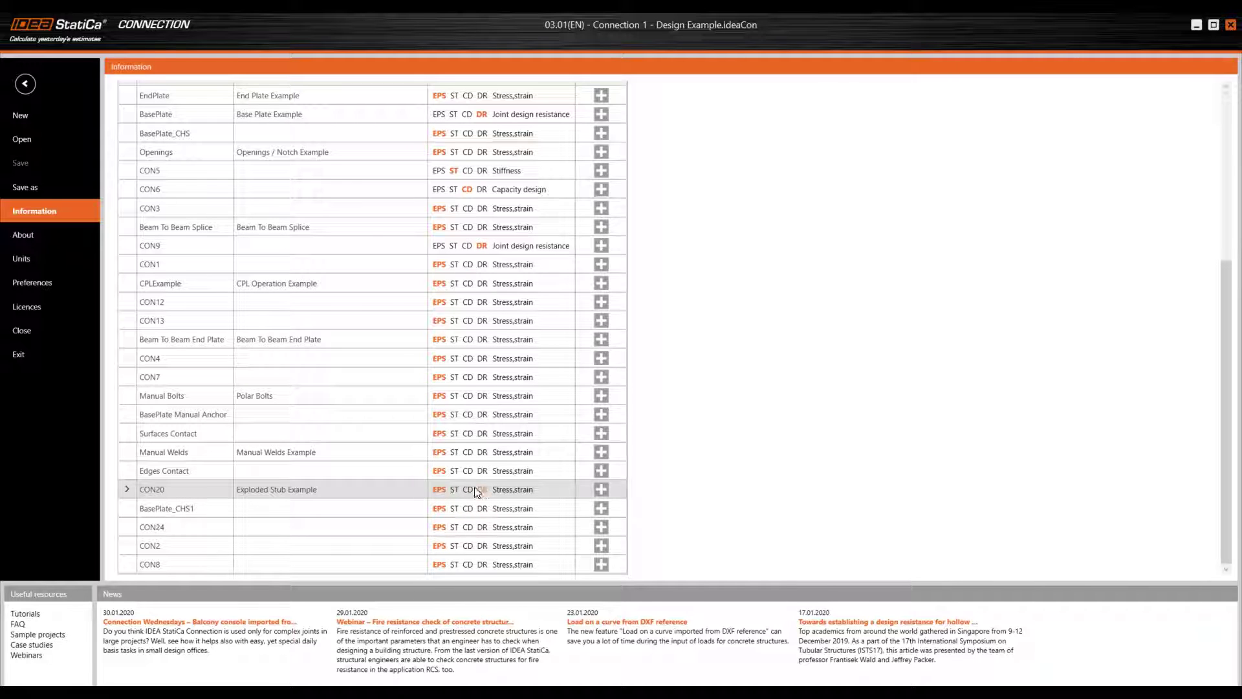
{"action": "mouse_move", "coordinate": [483, 494]}
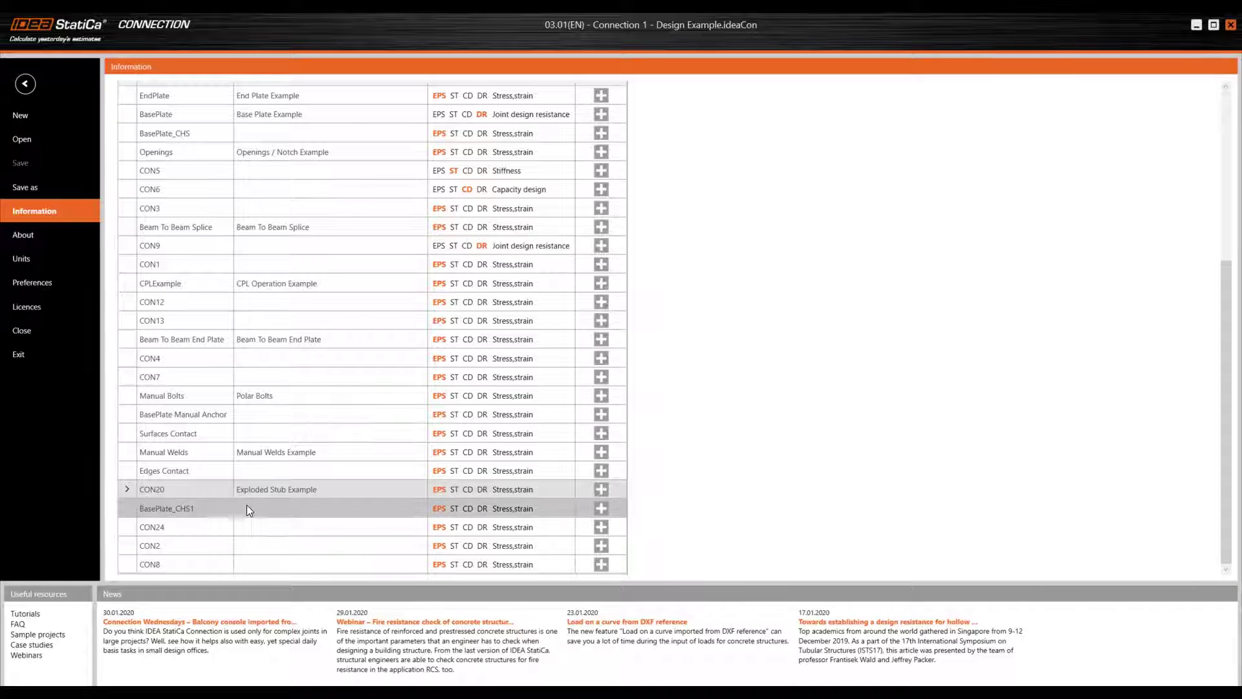
Duplicate the CON20 project item and set the copy's analysis type to ST (Stiffness)
{"action": "left_click", "coordinate": [161, 496]}
{"action": "scroll", "coordinate": [595, 482], "scroll_direction": "up", "scroll_amount": 5}
{"action": "scroll", "coordinate": [723, 485], "scroll_direction": "up", "scroll_amount": 1}
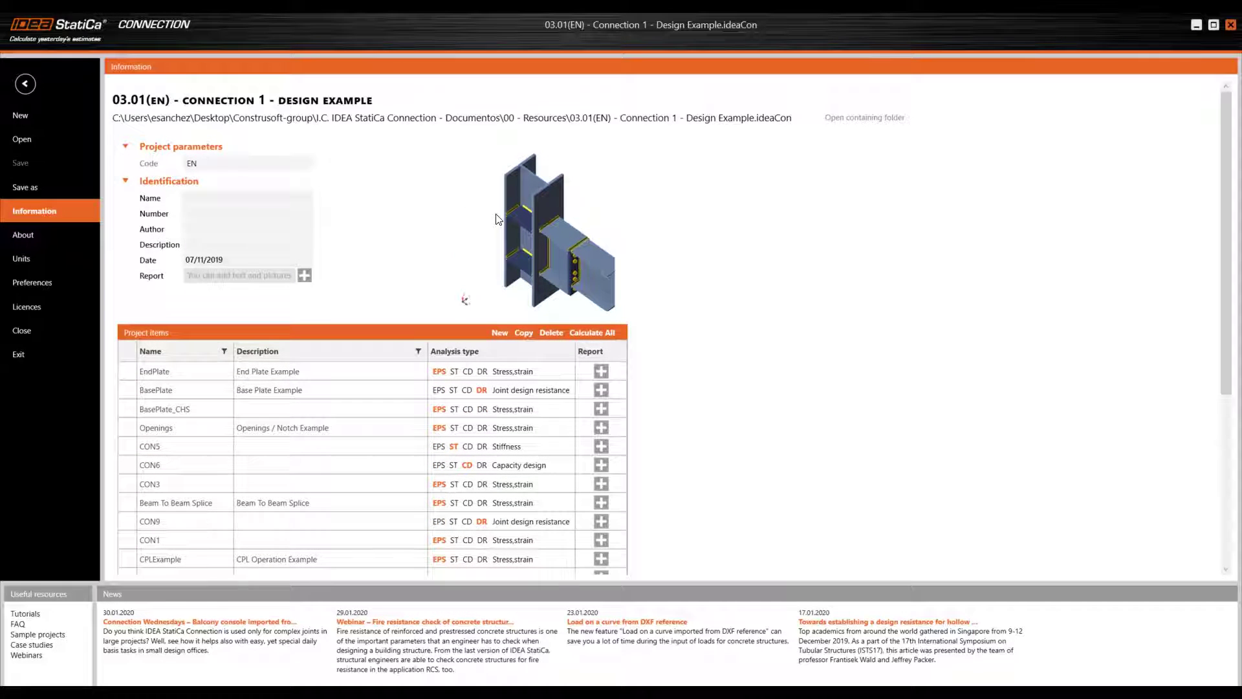
{"action": "scroll", "coordinate": [798, 410], "scroll_direction": "down", "scroll_amount": 5}
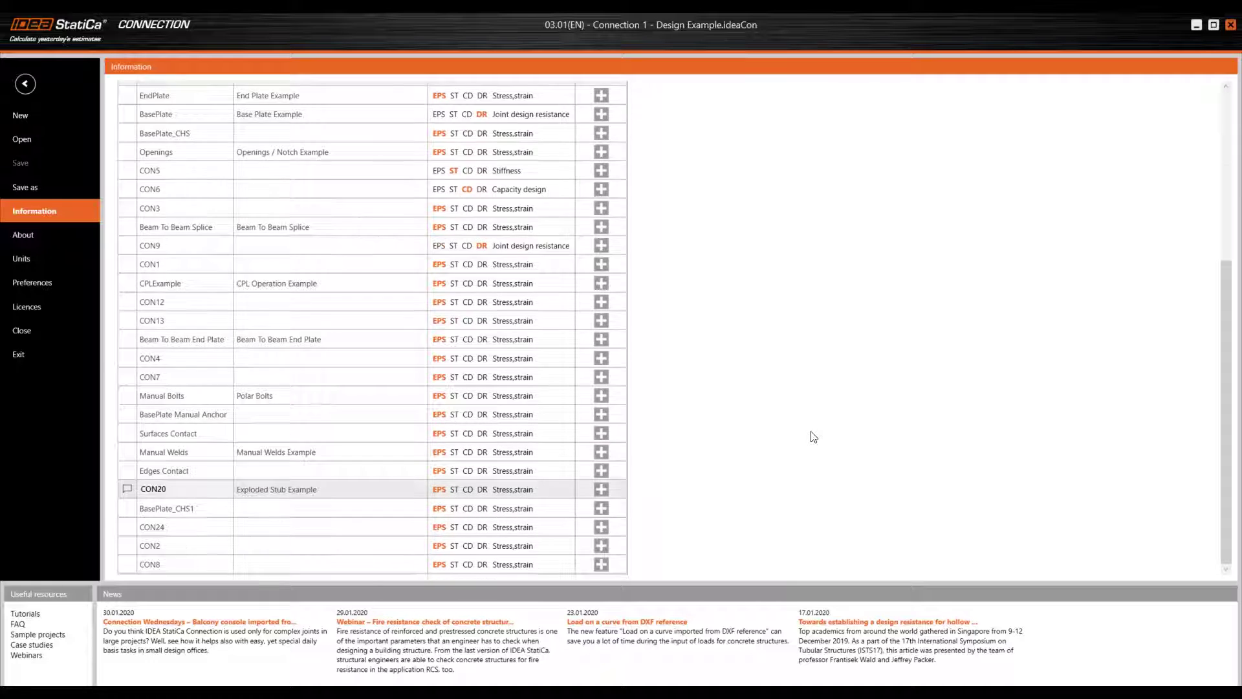
{"action": "scroll", "coordinate": [814, 435], "scroll_direction": "up", "scroll_amount": 3}
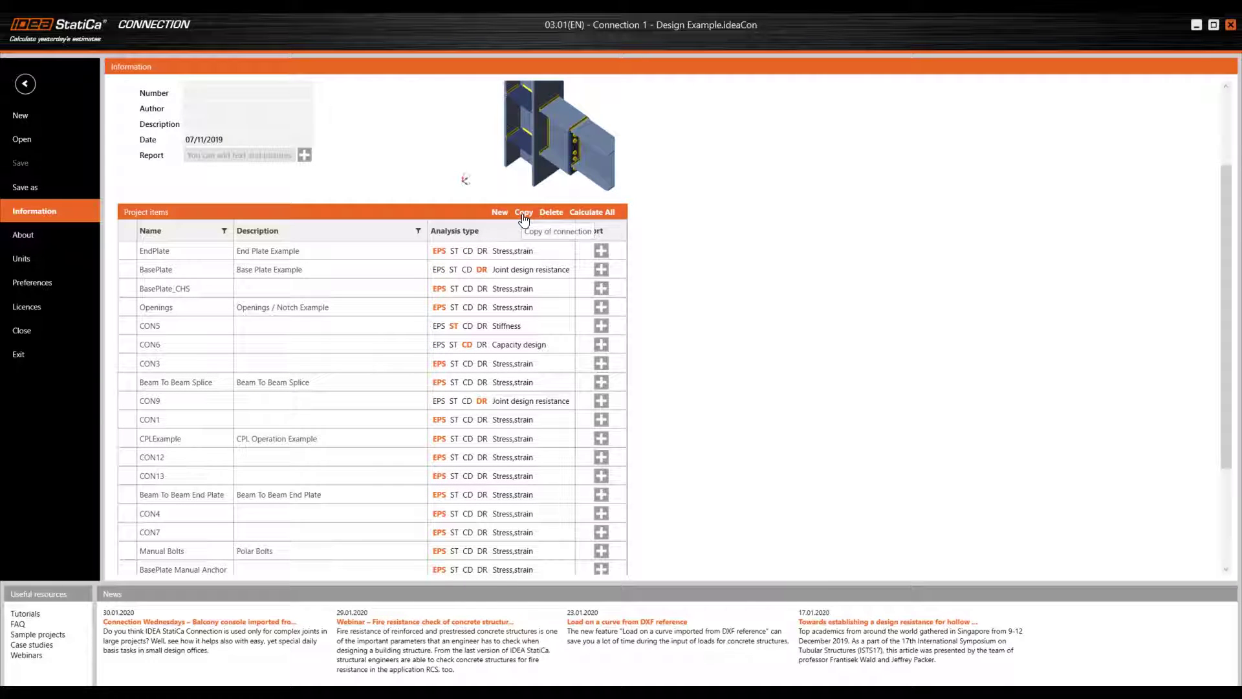
{"action": "left_click", "coordinate": [524, 215]}
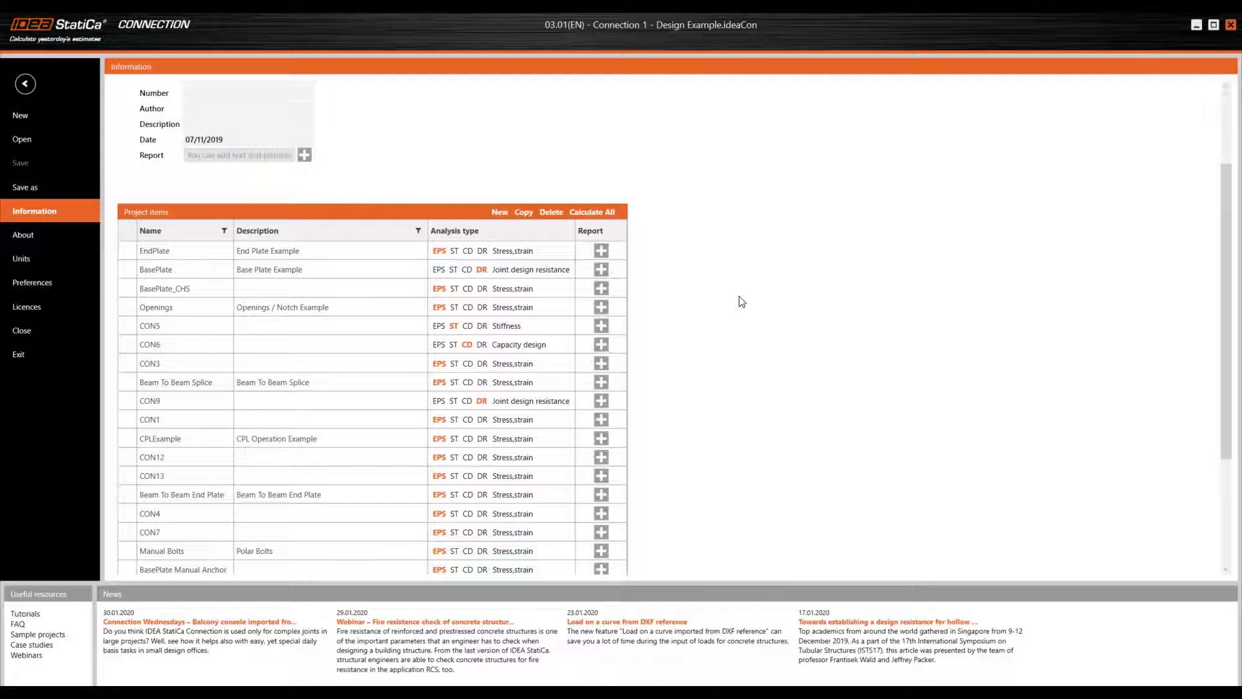
{"action": "scroll", "coordinate": [765, 463], "scroll_direction": "down", "scroll_amount": 4}
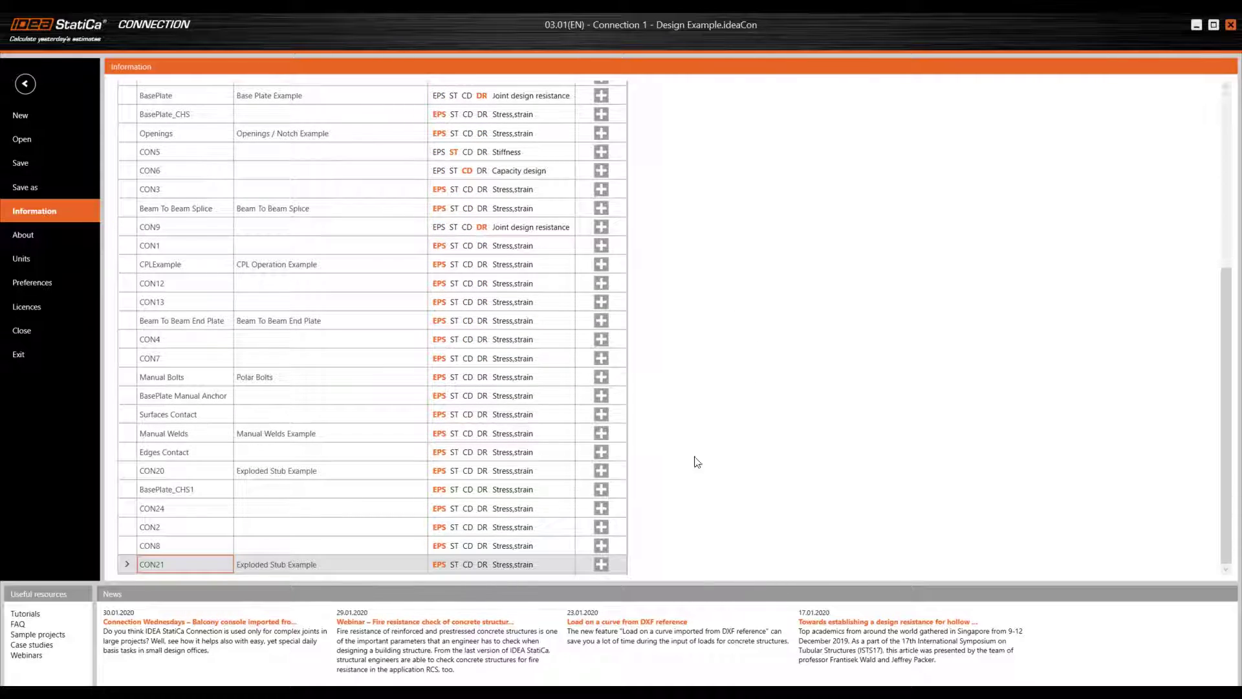
{"action": "left_click", "coordinate": [452, 565]}
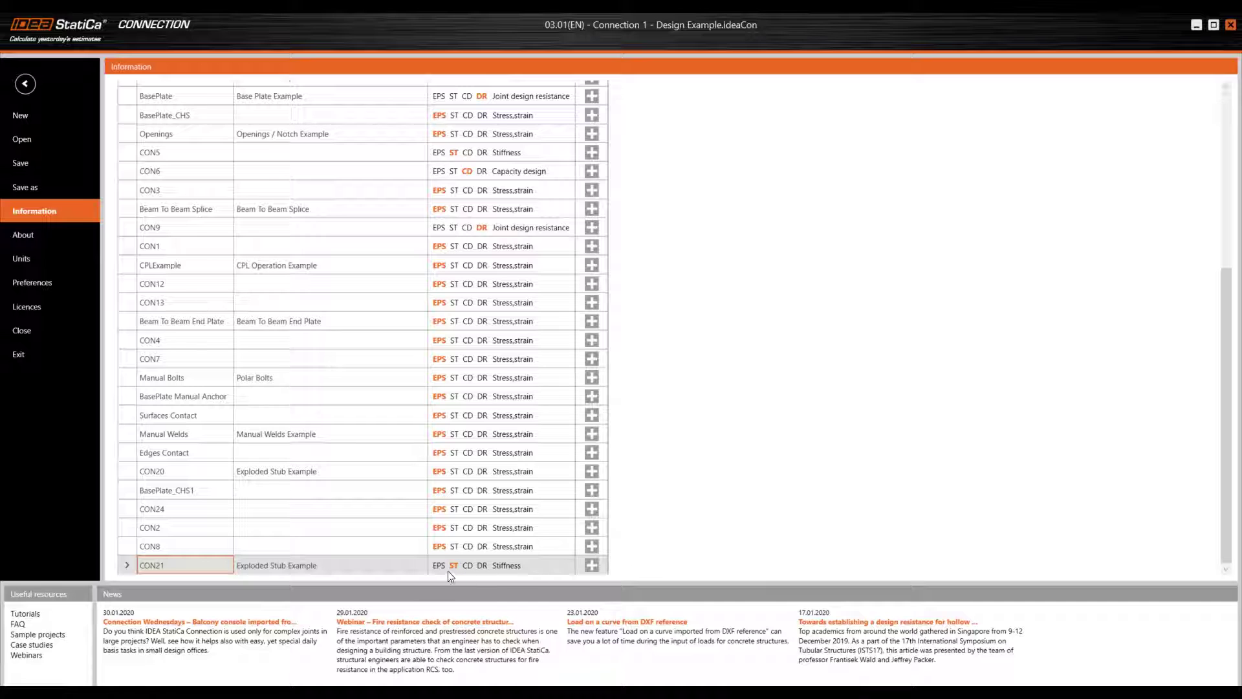
{"action": "mouse_move", "coordinate": [441, 569]}
Delete the CON21 copy, make CON20 the active project item and return to its design view
{"action": "scroll", "coordinate": [551, 461], "scroll_direction": "up", "scroll_amount": 3}
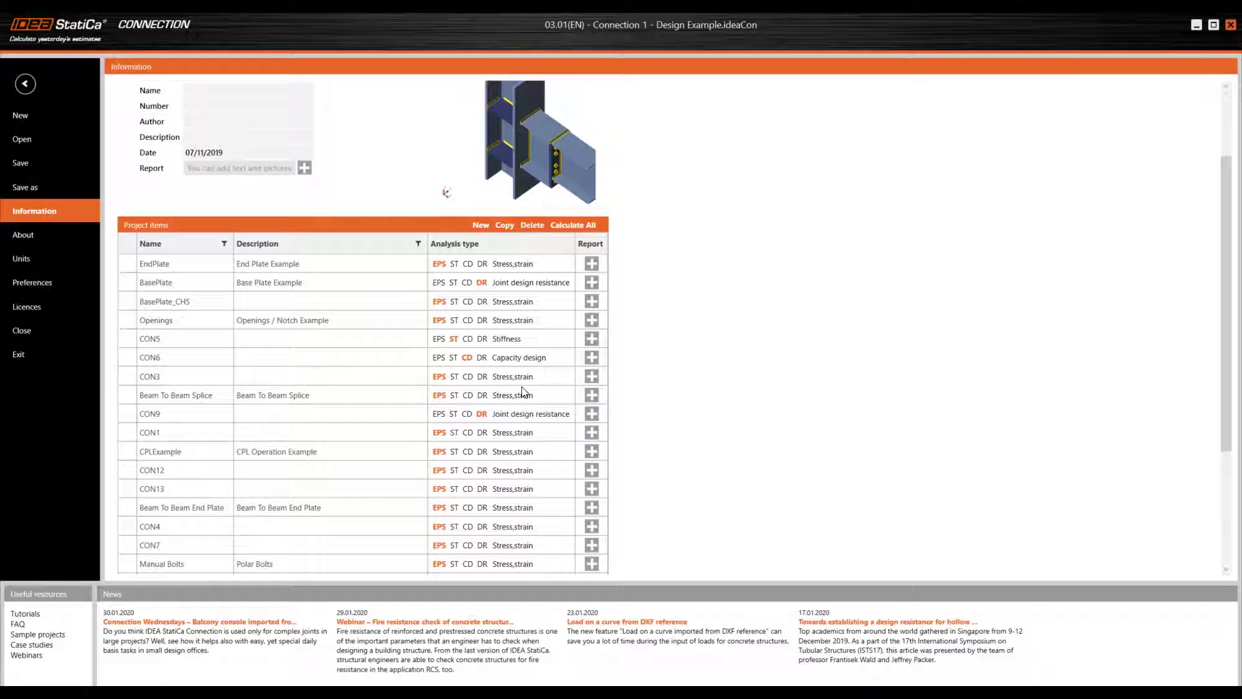
{"action": "scroll", "coordinate": [524, 405], "scroll_direction": "down", "scroll_amount": 3}
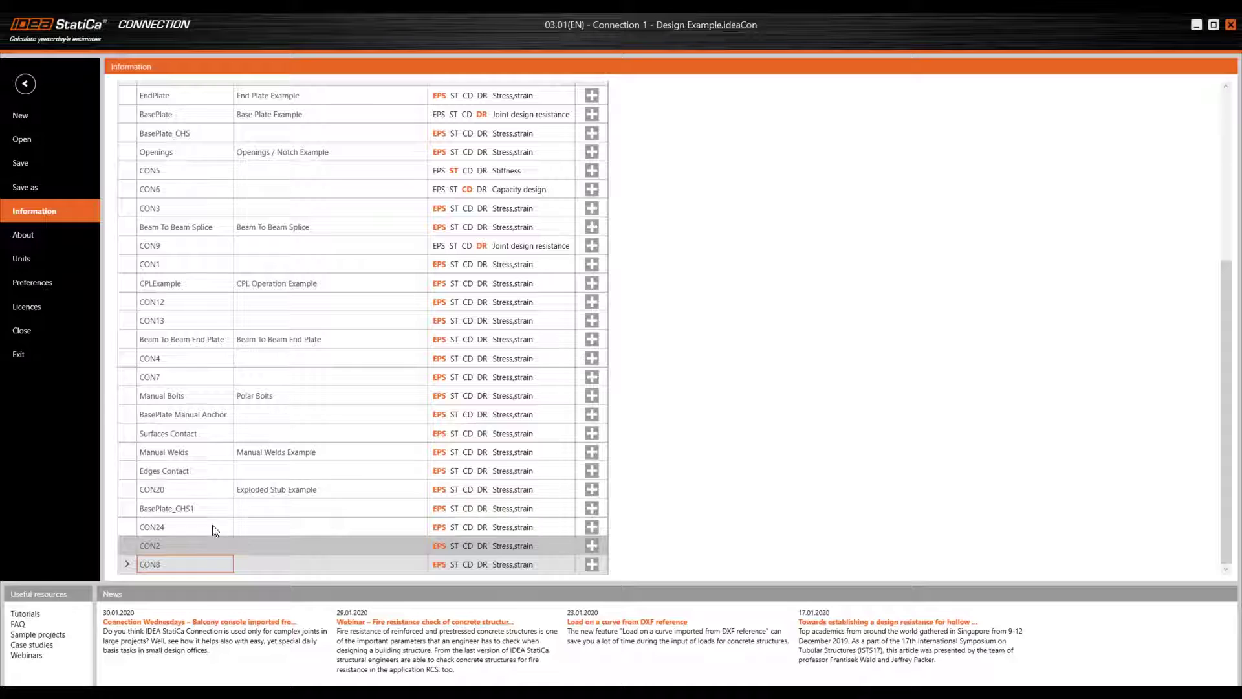
{"action": "double_click", "coordinate": [208, 487]}
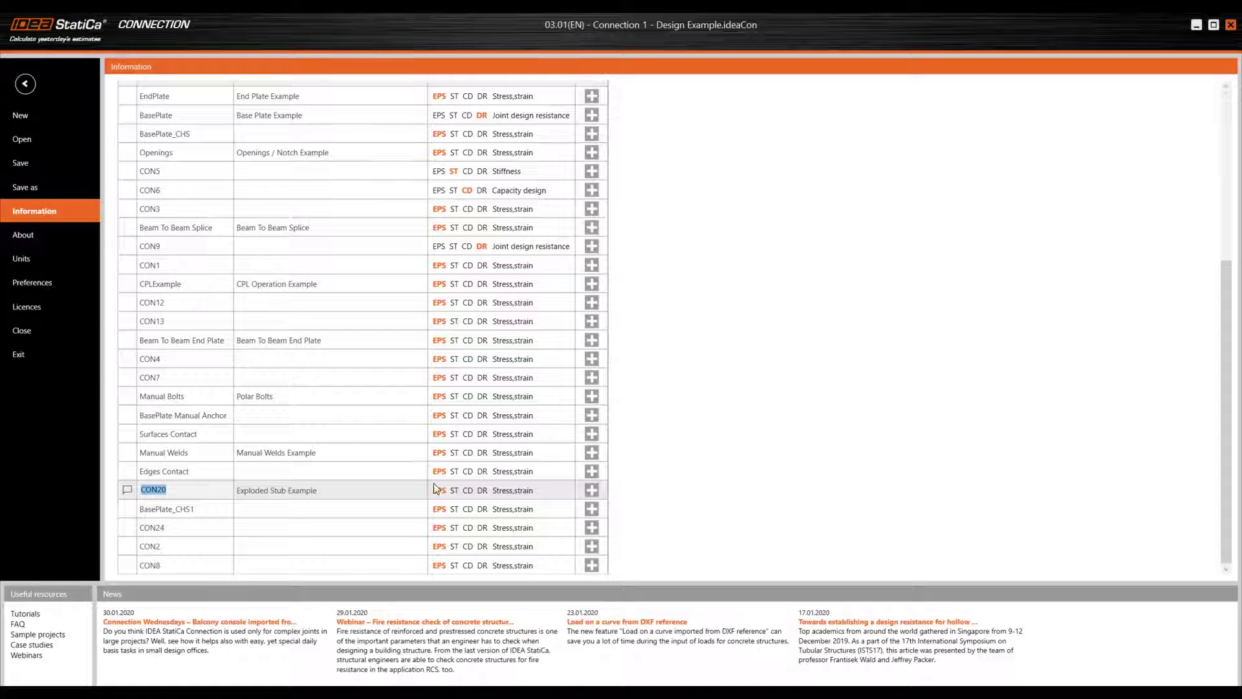
{"action": "left_click", "coordinate": [26, 84]}
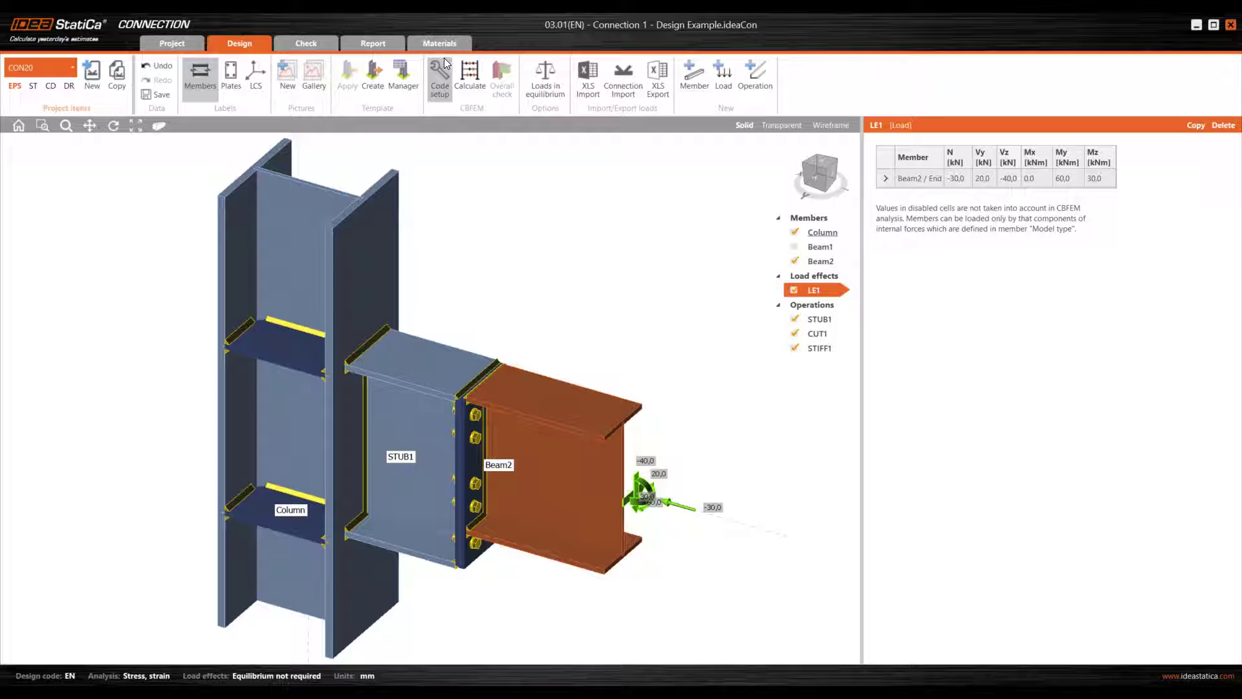
Open the code and calculation settings, reposition the dialog and make it wider
{"action": "left_click", "coordinate": [438, 92]}
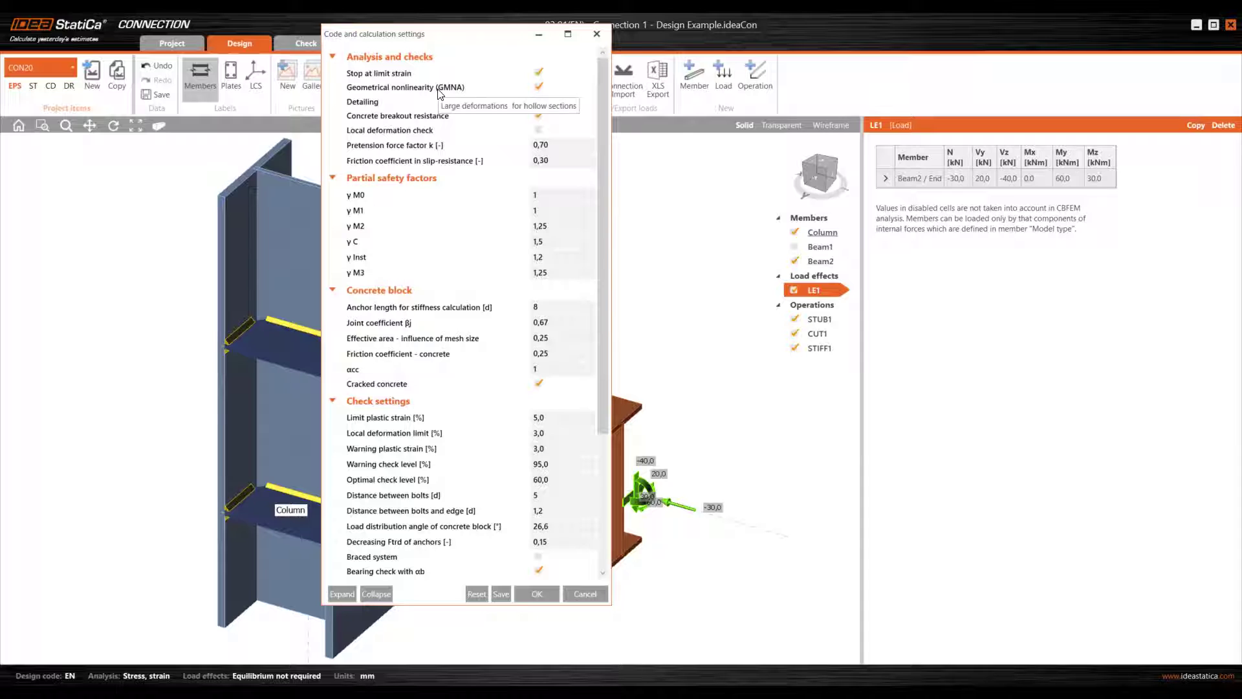
{"action": "left_click_drag", "start_coordinate": [477, 39], "coordinate": [554, 77]}
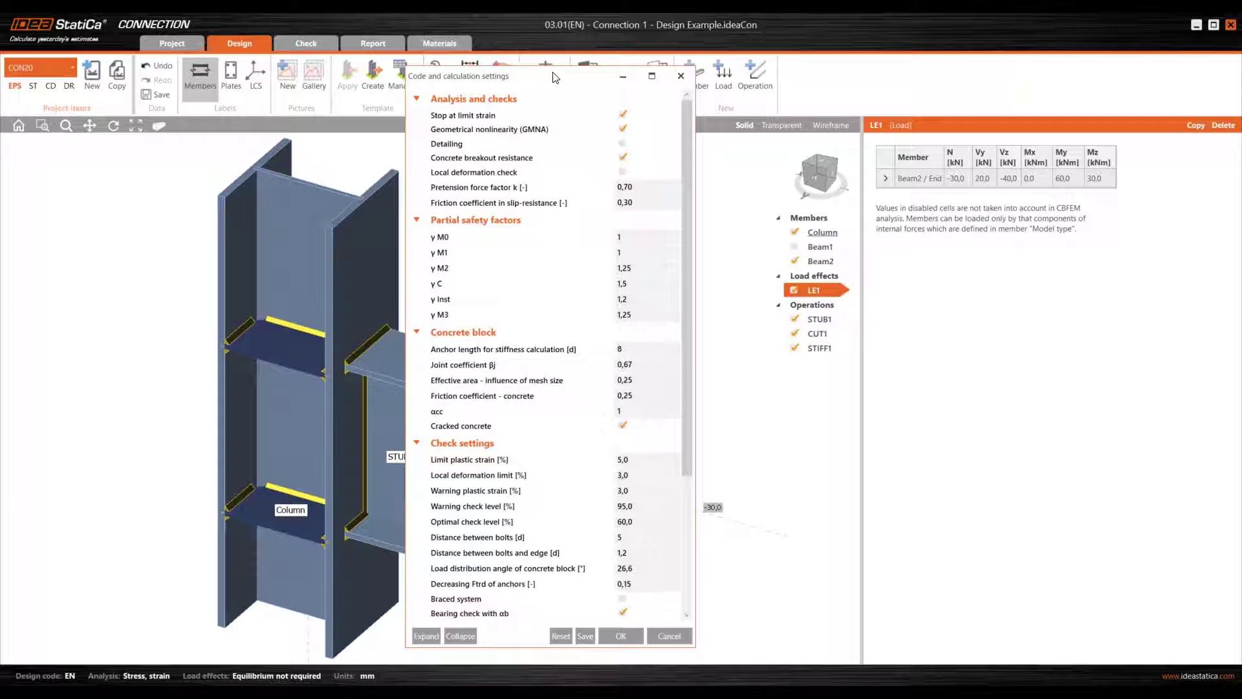
{"action": "left_click_drag", "start_coordinate": [696, 225], "coordinate": [761, 241]}
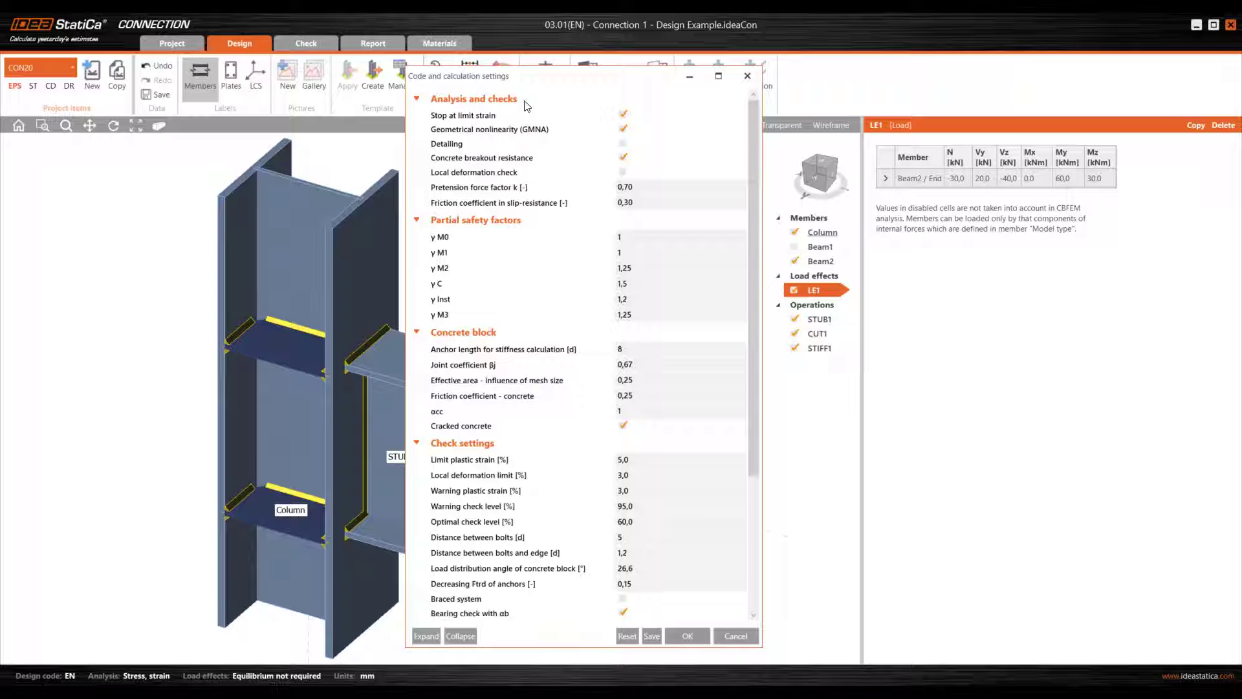
Examine the setting groups from Analysis and checks to Model and mesh, collapsing and re-expanding the upper groups
{"action": "left_click", "coordinate": [536, 102]}
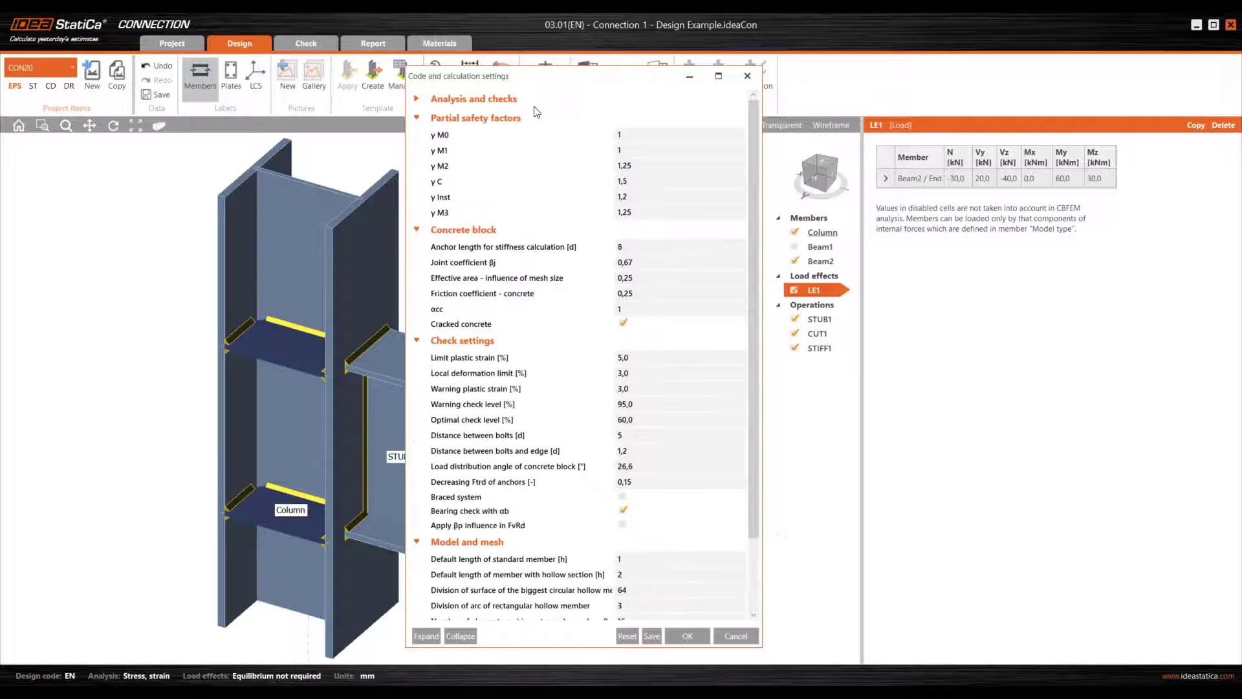
{"action": "left_click", "coordinate": [537, 121]}
{"action": "left_click", "coordinate": [534, 138]}
{"action": "left_click", "coordinate": [535, 138]}
{"action": "left_click", "coordinate": [532, 122]}
{"action": "left_click", "coordinate": [533, 103]}
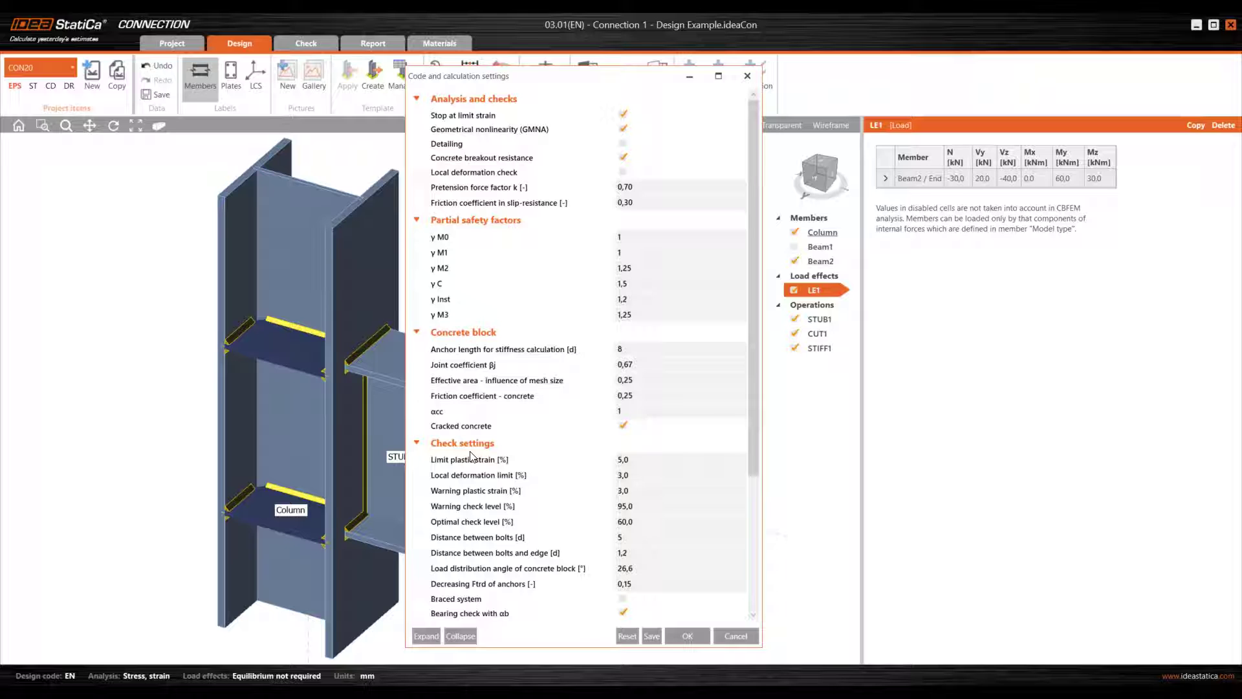
{"action": "scroll", "coordinate": [470, 457], "scroll_direction": "down", "scroll_amount": 3}
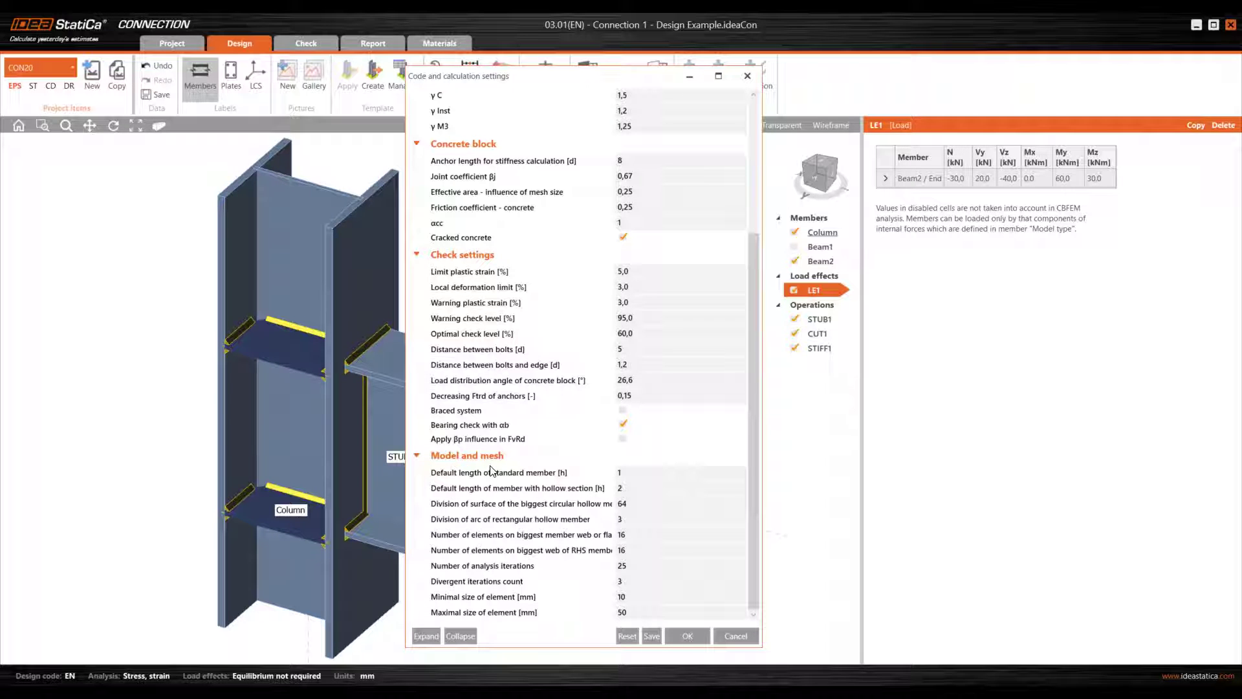
{"action": "scroll", "coordinate": [492, 471], "scroll_direction": "up", "scroll_amount": 3}
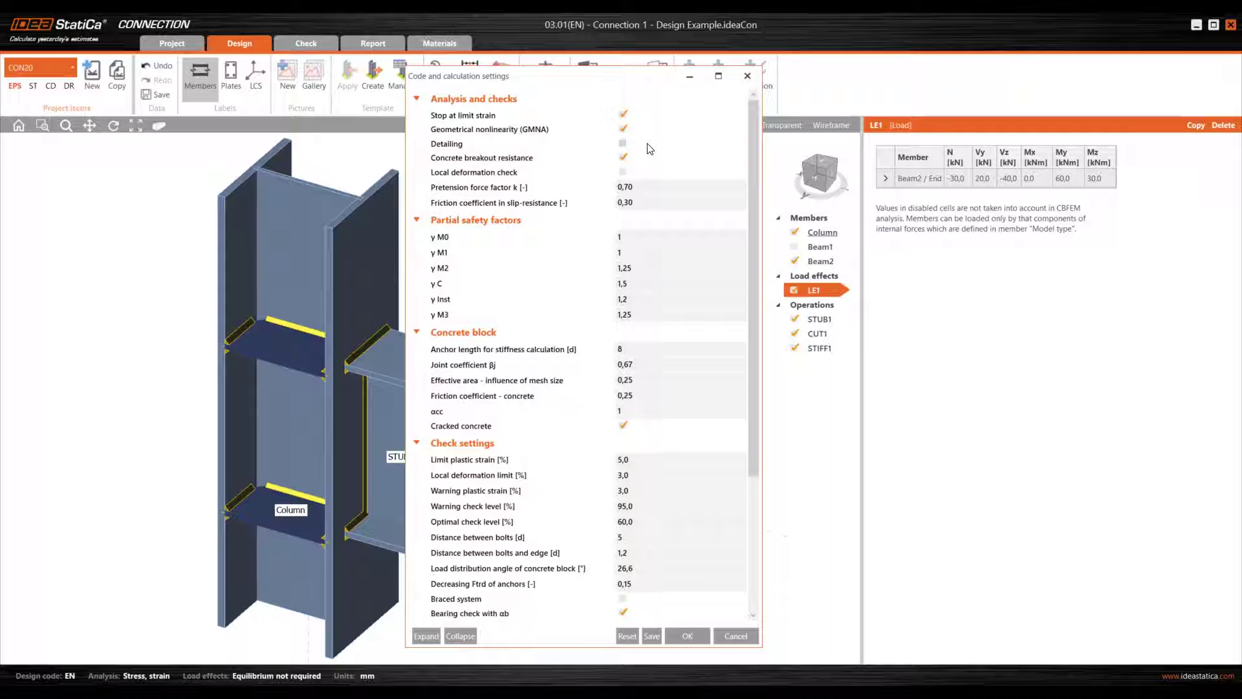
Enable the Detailing check and go through the pretension force factor and slip-resistance friction coefficient fields
{"action": "left_click", "coordinate": [623, 143]}
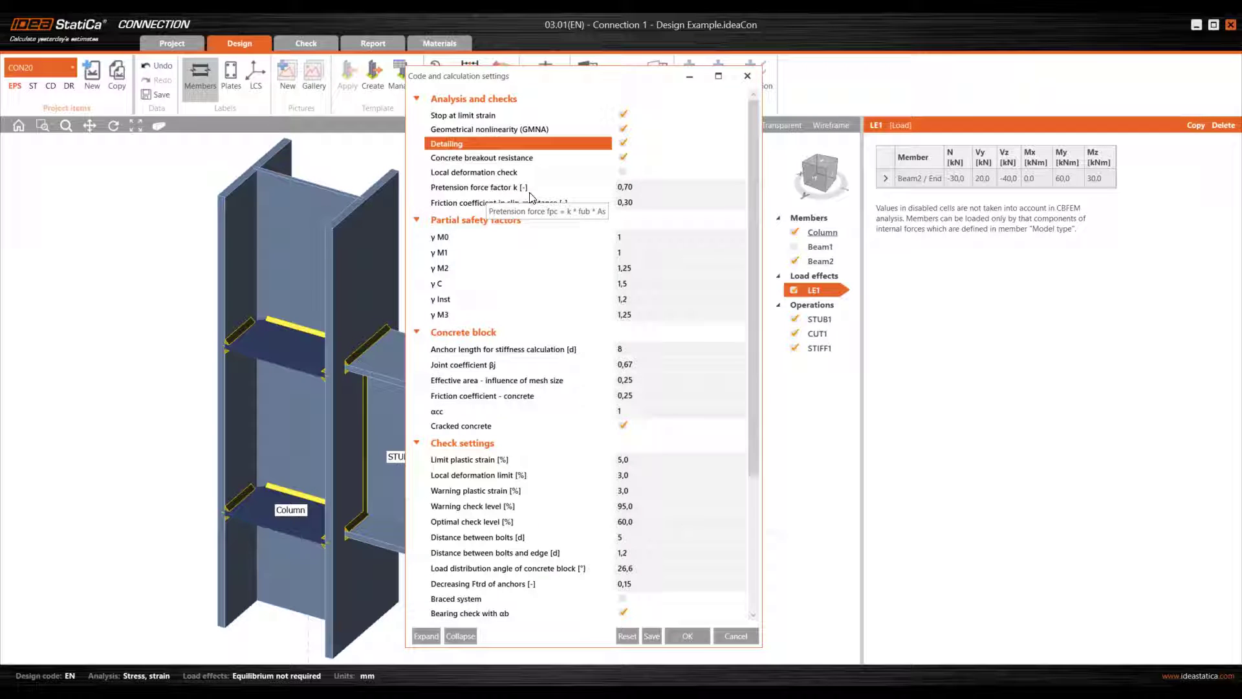
{"action": "left_click", "coordinate": [638, 185]}
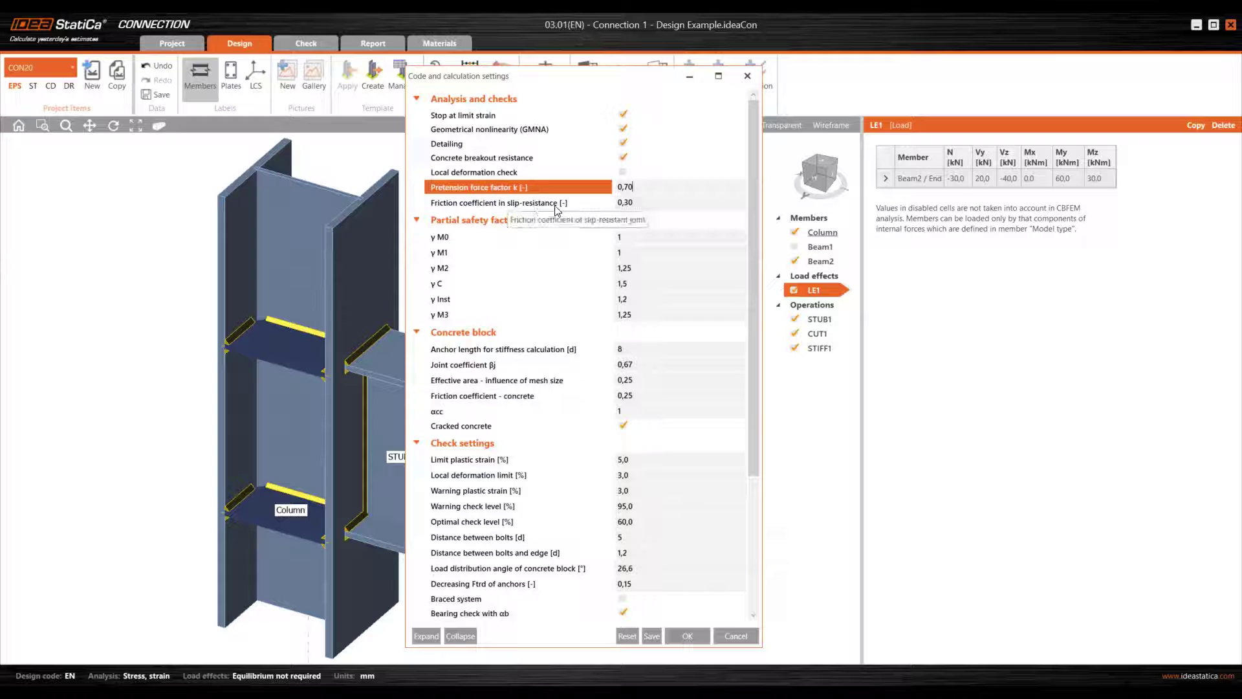
{"action": "left_click", "coordinate": [649, 204]}
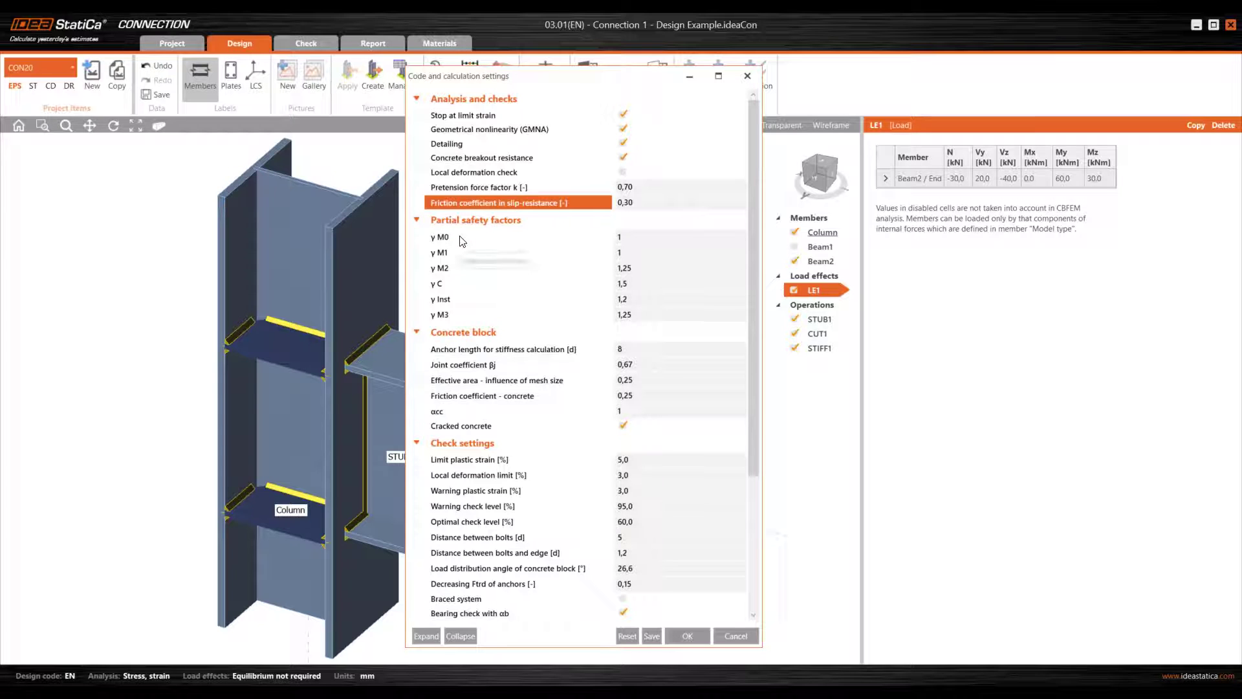
Set the partial safety factors γM0 and γM1 to 1,05 and γC to 1,5
{"action": "left_click", "coordinate": [635, 238]}
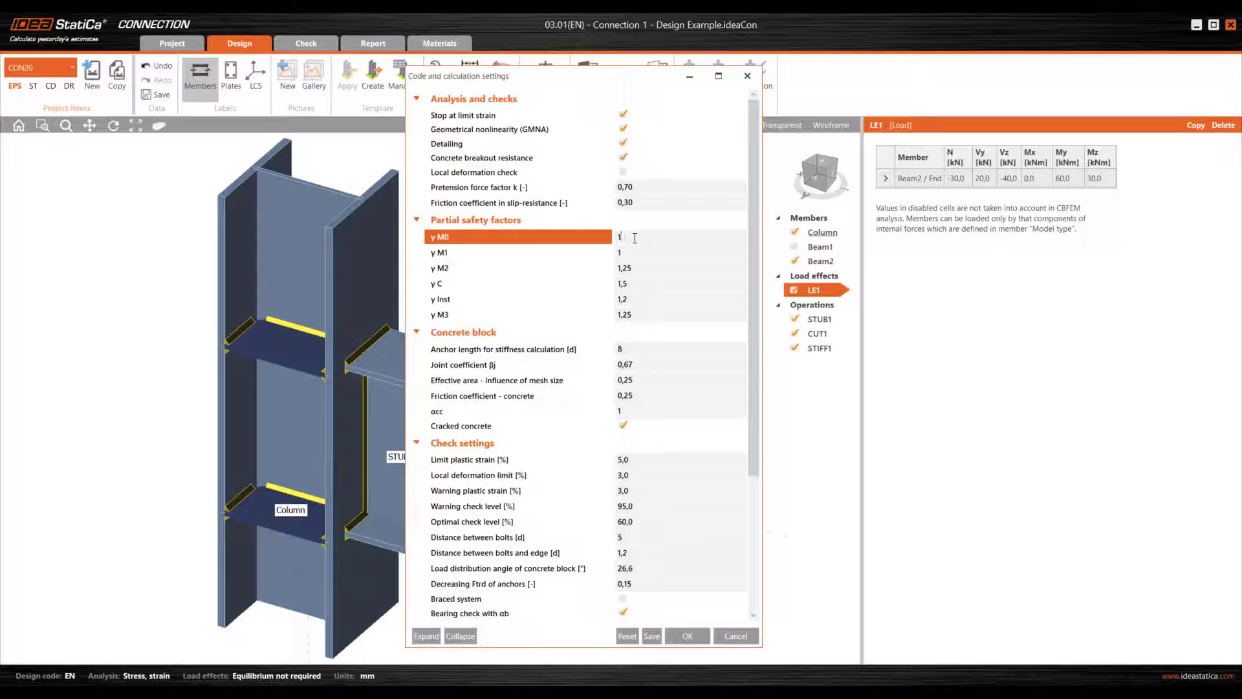
{"action": "type", "text": ",05"}
{"action": "key", "text": "Tab"}
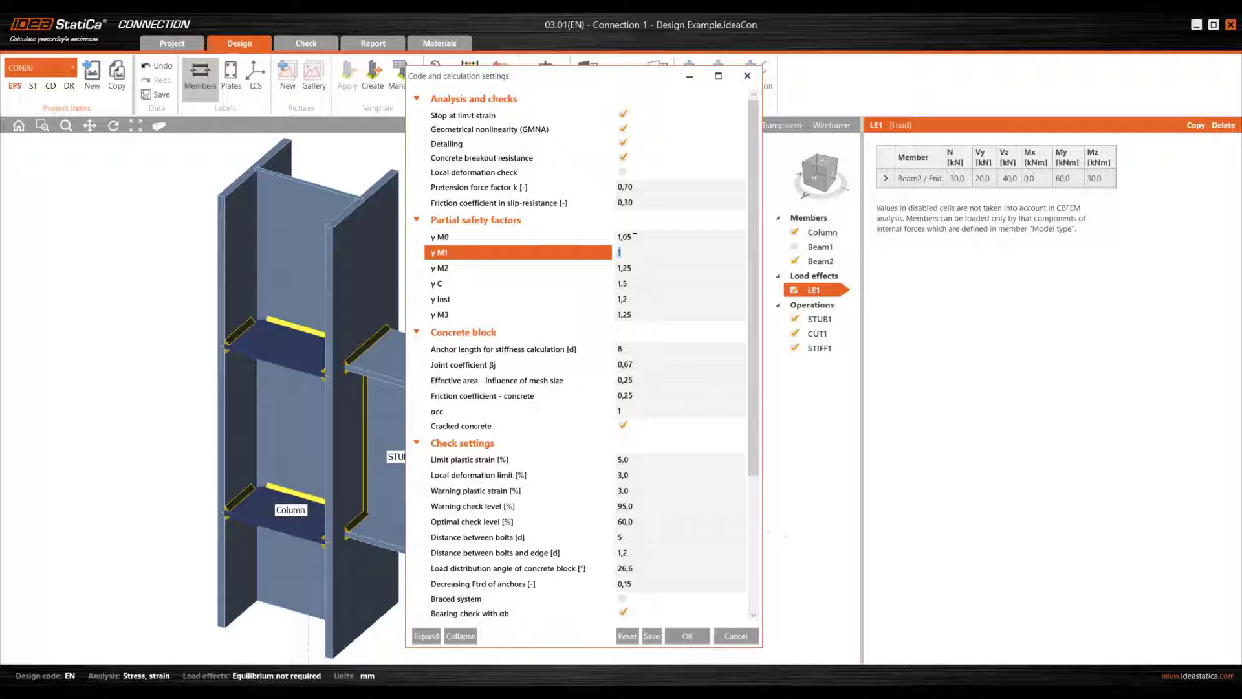
{"action": "type", "text": "1,05"}
{"action": "key", "text": "Tab"}
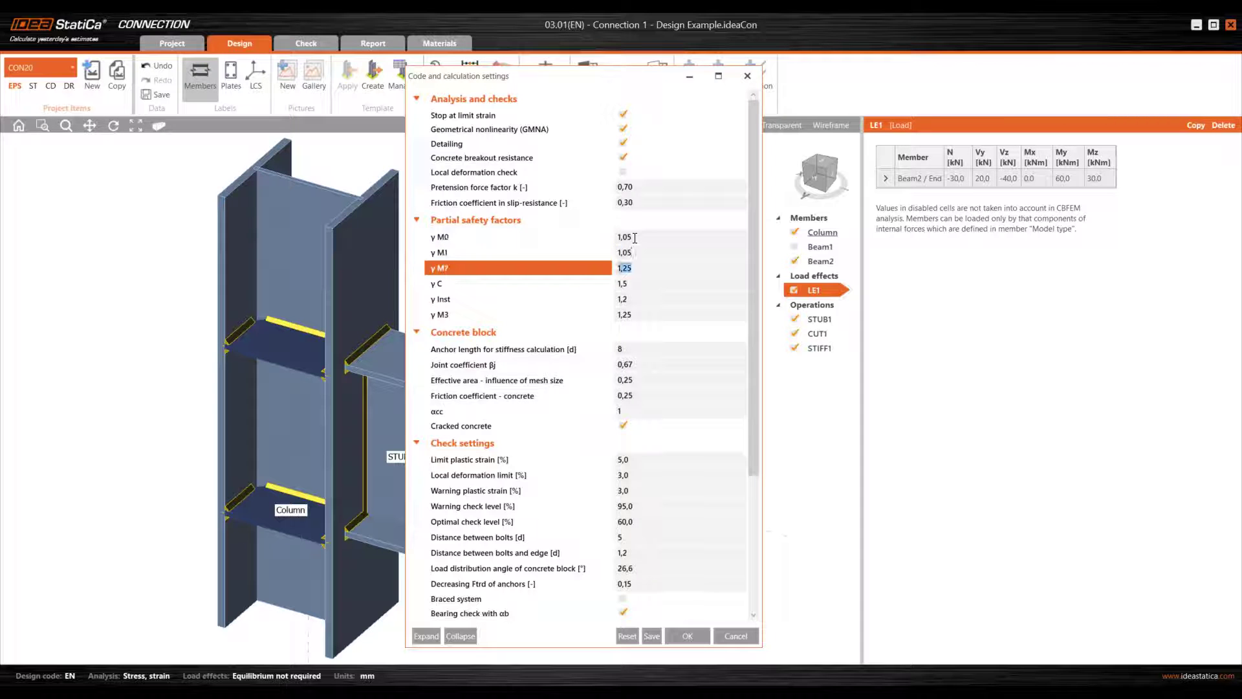
{"action": "key", "text": "Tab"}
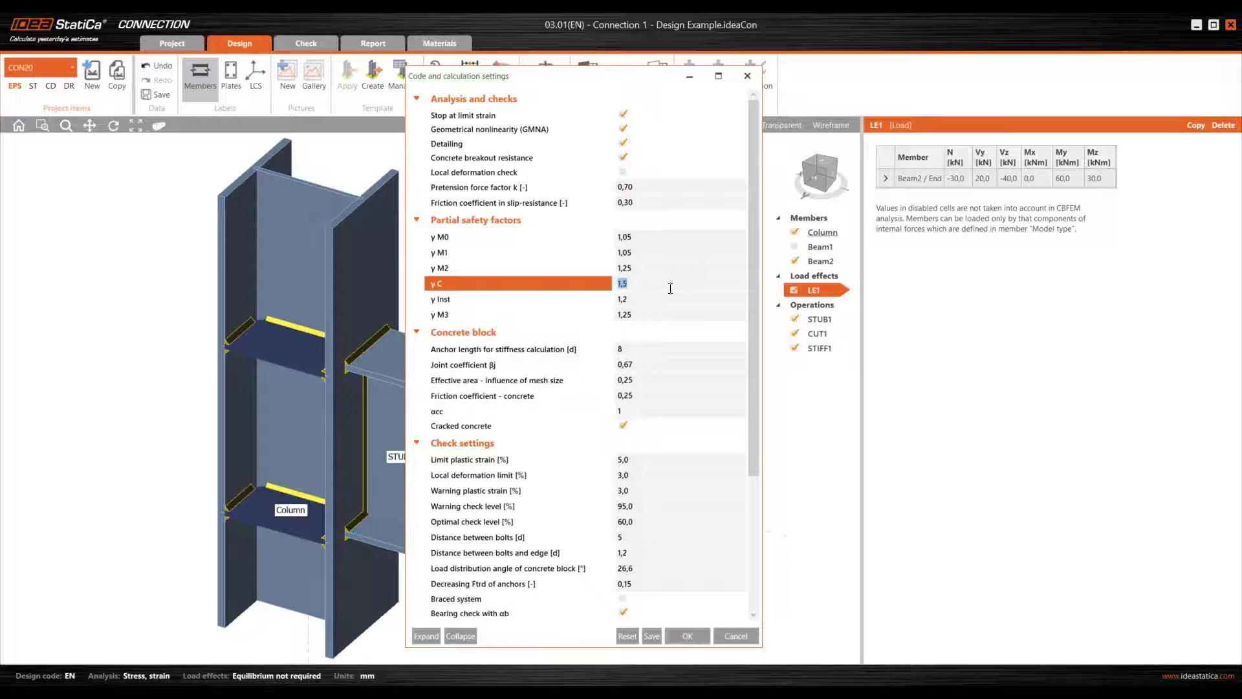
{"action": "type", "text": "1,5"}
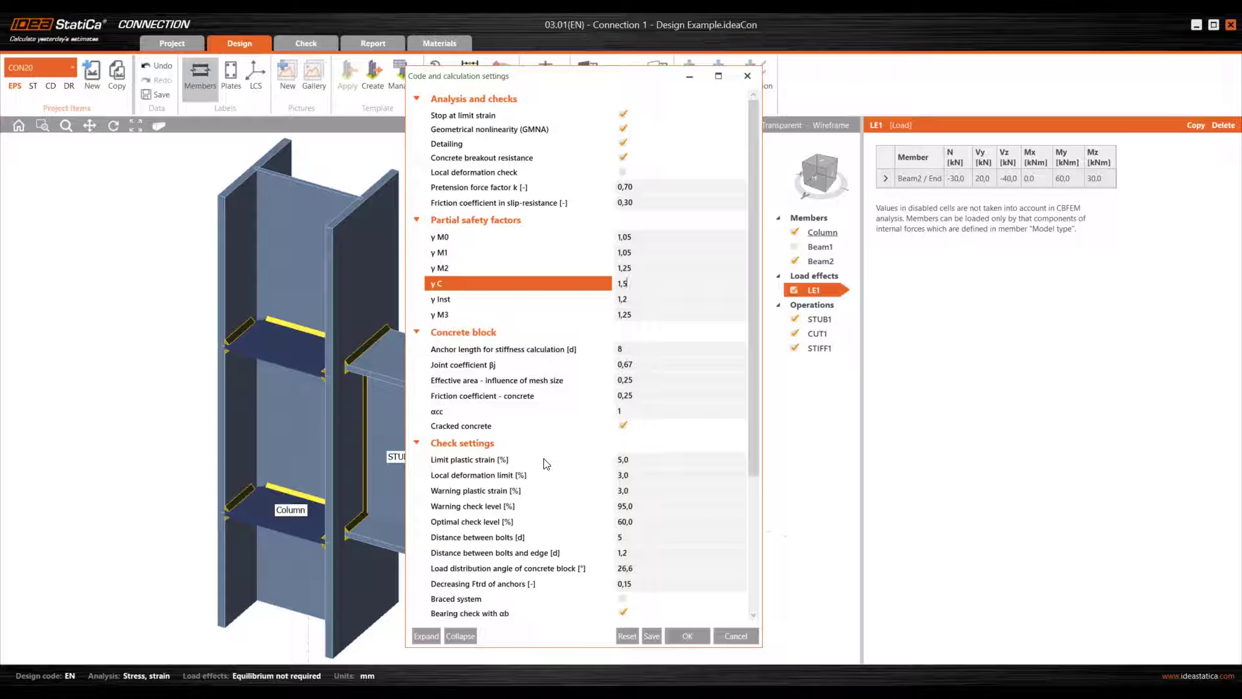
Try to set the limit plastic strain to 0,001 % in the check settings
{"action": "left_click", "coordinate": [634, 460]}
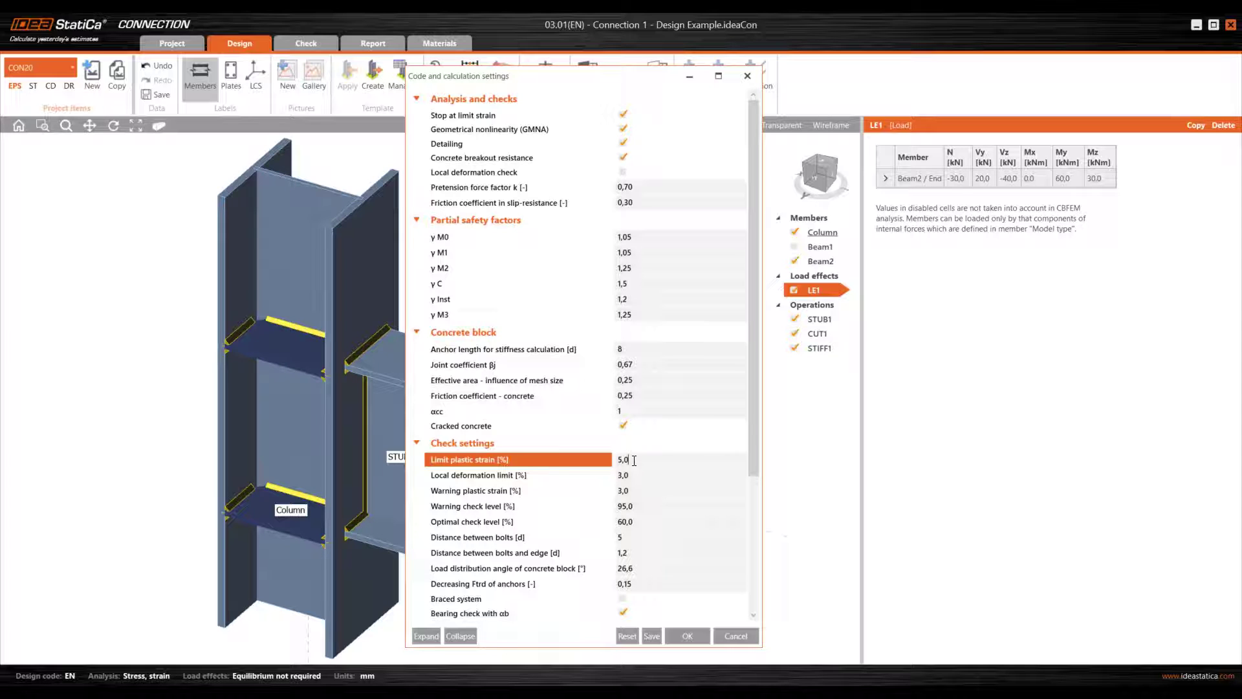
{"action": "left_click_drag", "start_coordinate": [634, 460], "coordinate": [572, 466]}
{"action": "type", "text": "0"}
{"action": "type", "text": ",001"}
{"action": "left_click", "coordinate": [645, 477]}
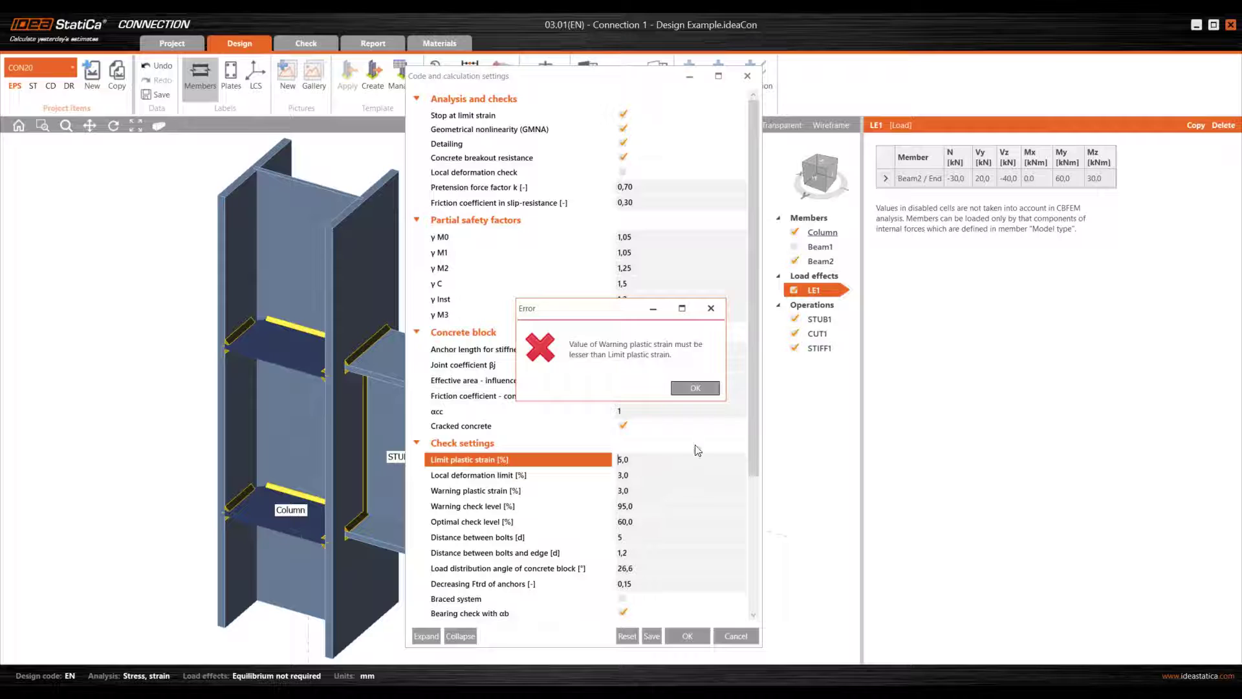
{"action": "left_click", "coordinate": [695, 388]}
Go through the local deformation limit, warning plastic strain, warning check level and optimal check level in the check settings
{"action": "key", "text": "Tab"}
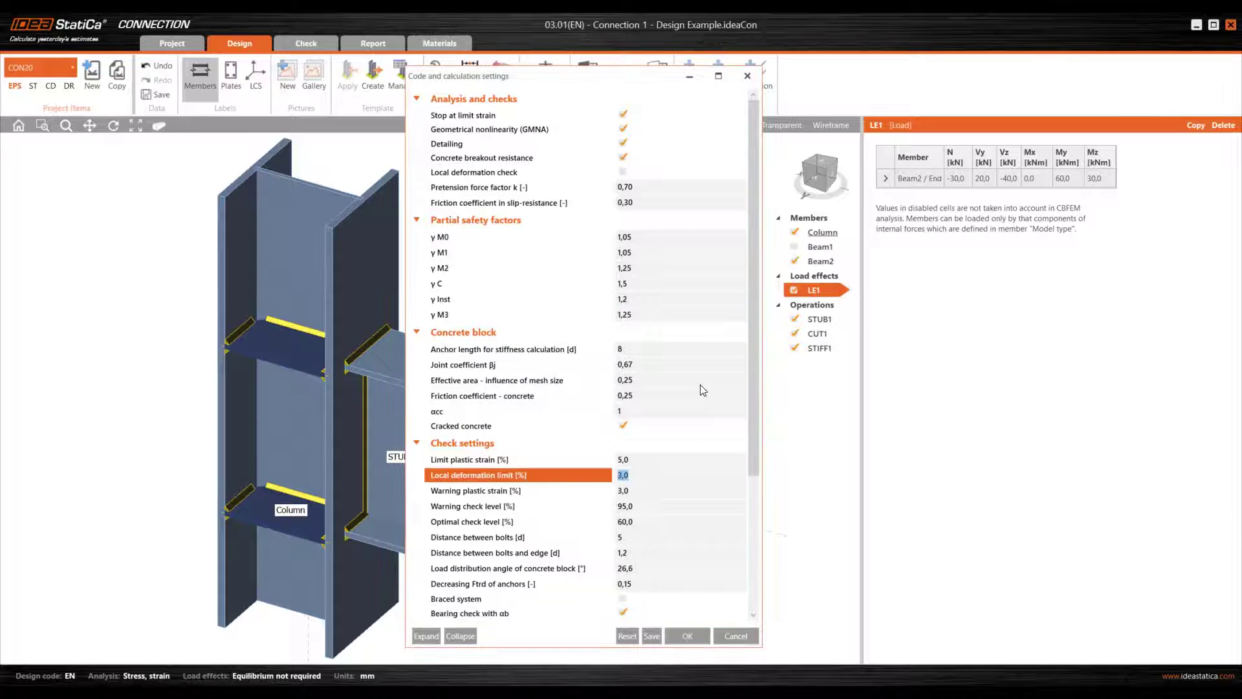
{"action": "key", "text": "Tab"}
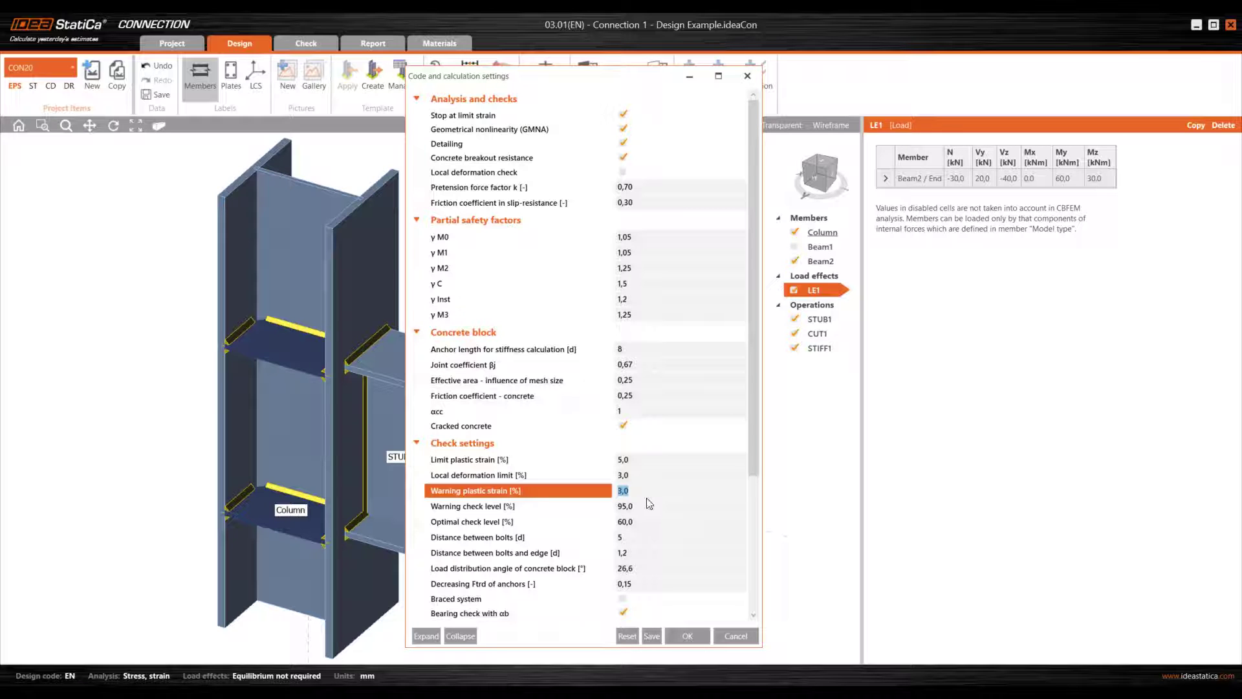
{"action": "key", "text": "Tab"}
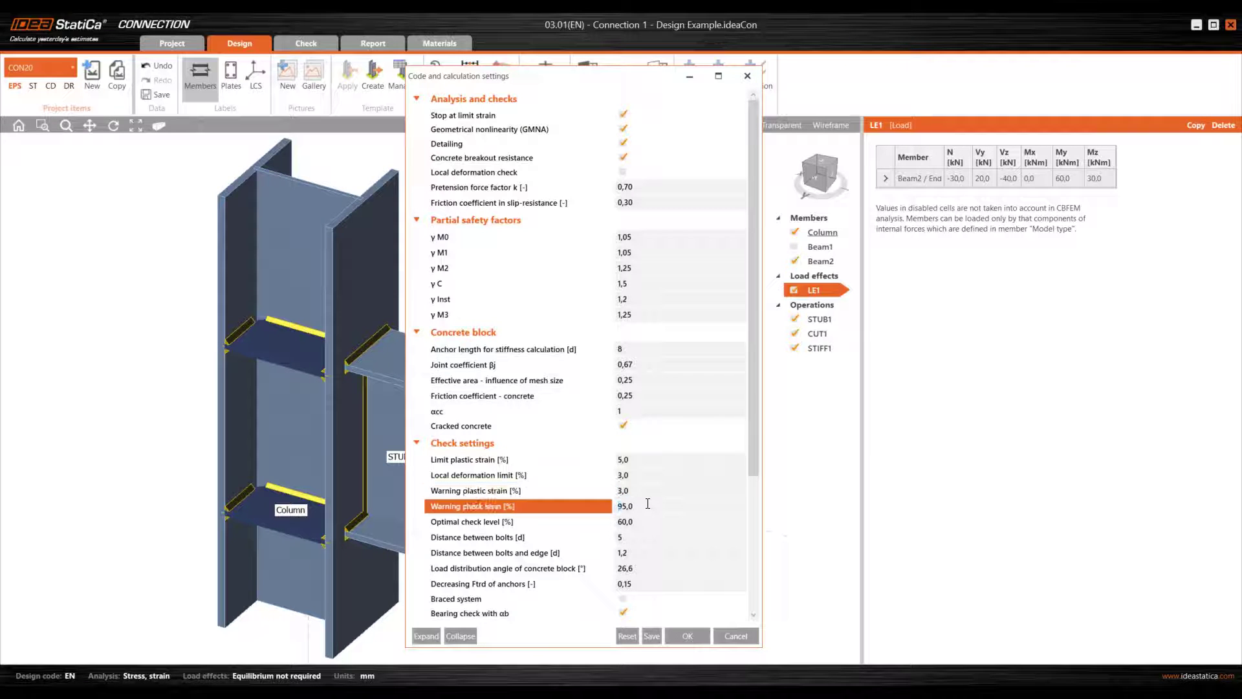
{"action": "key", "text": "Tab"}
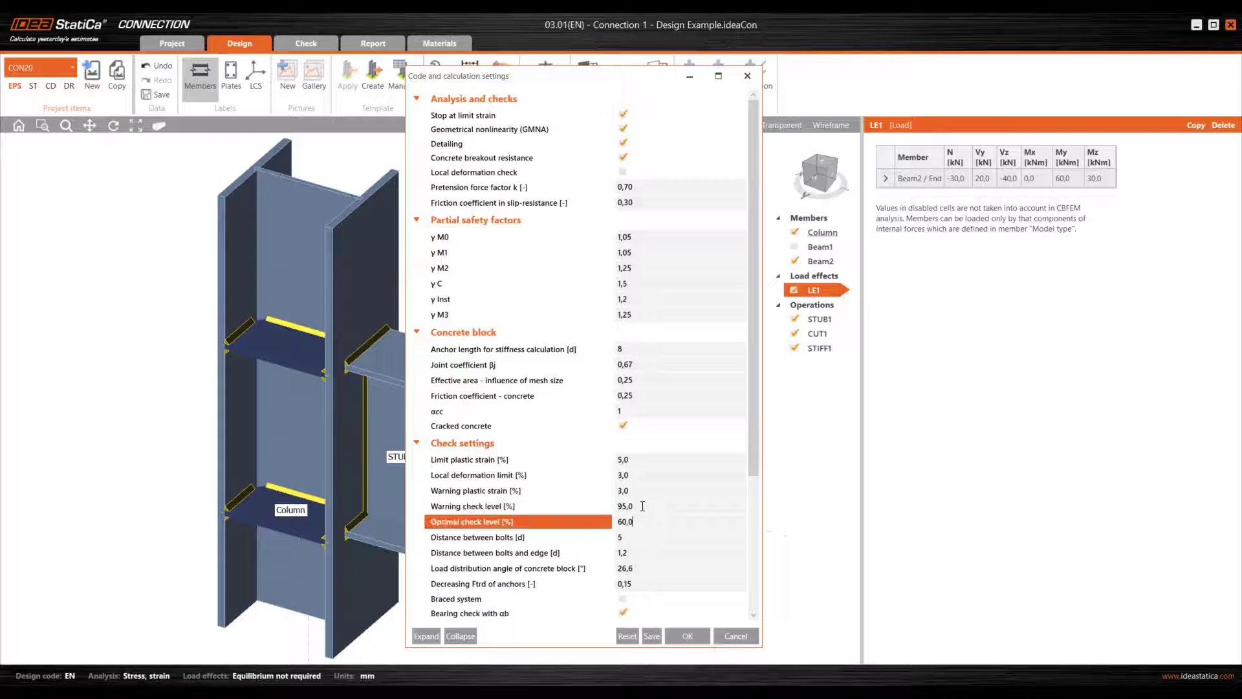
{"action": "left_click", "coordinate": [643, 506]}
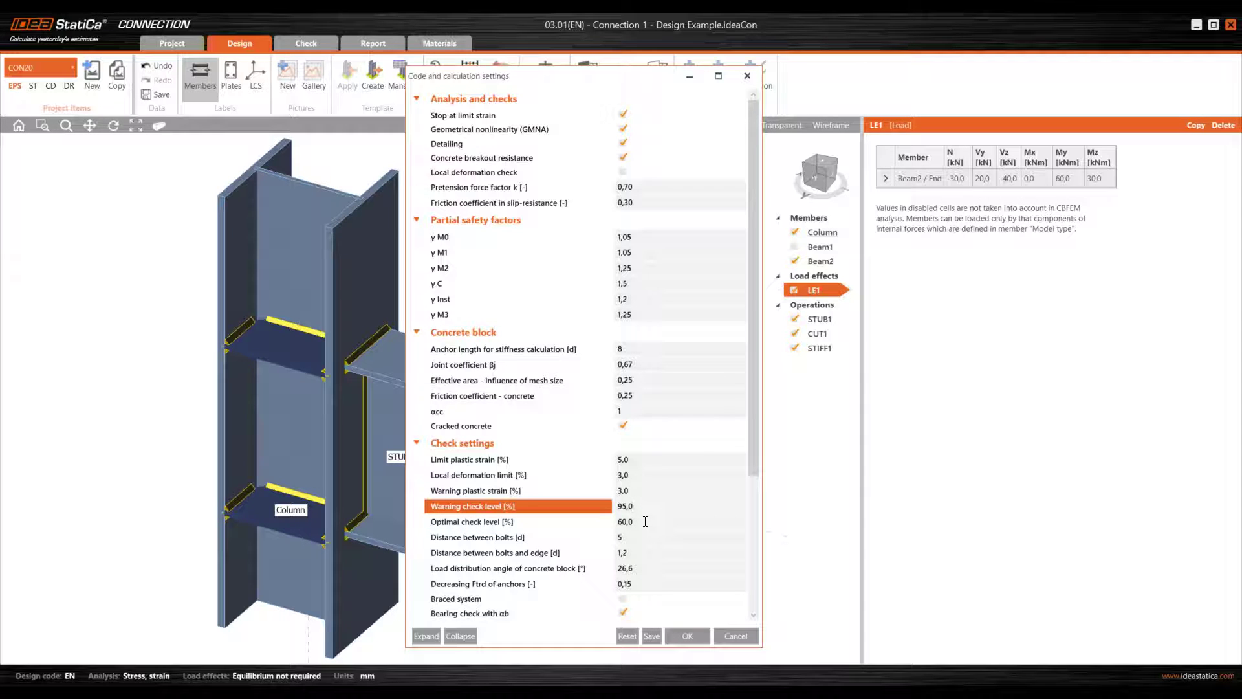
{"action": "left_click", "coordinate": [645, 521]}
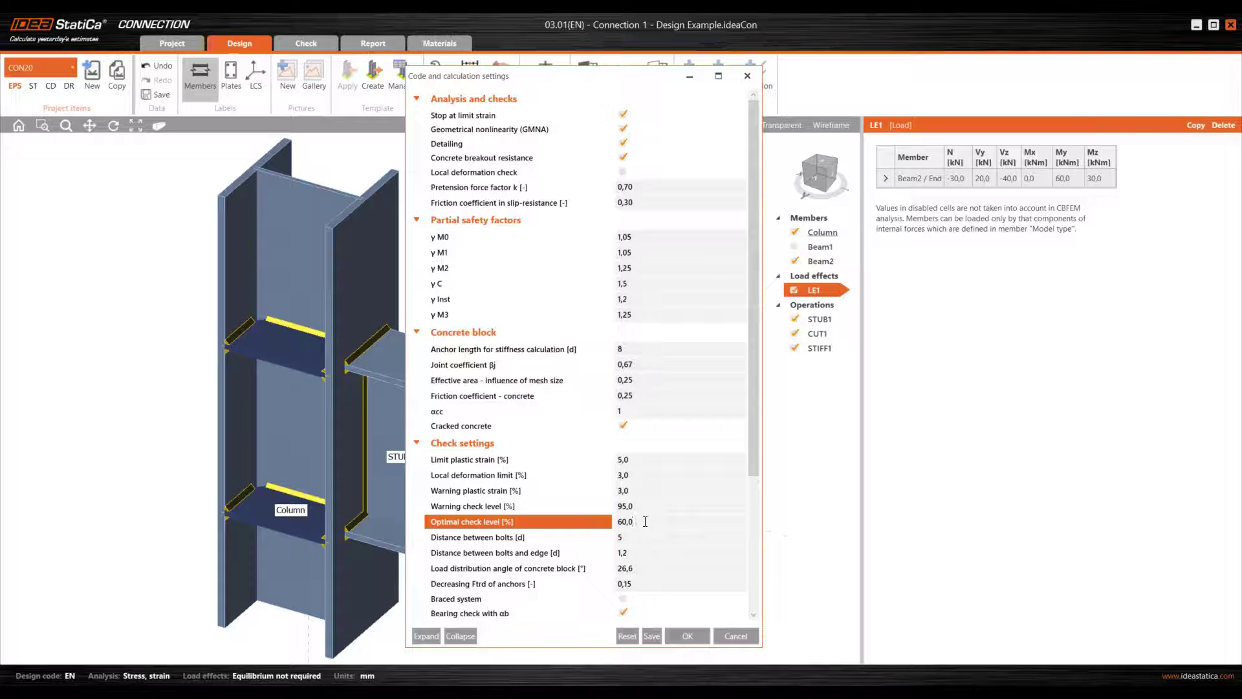
Set the distance between bolts to 2,2 d in the check settings
{"action": "left_click", "coordinate": [642, 536]}
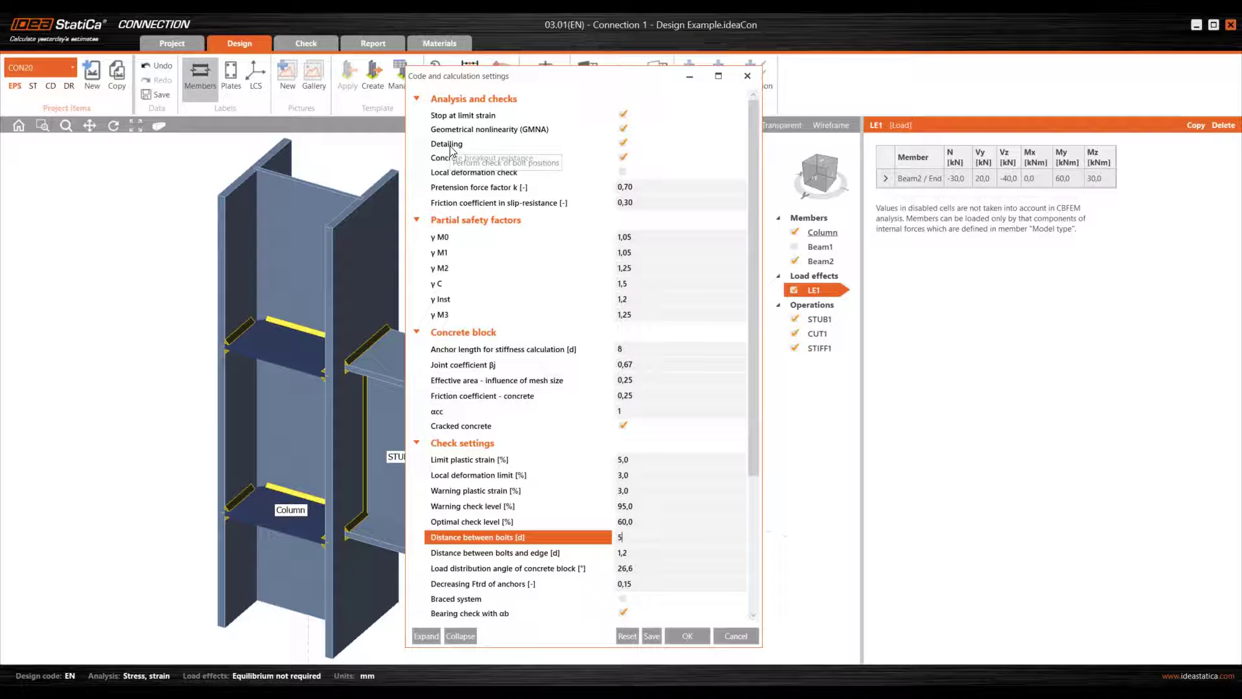
{"action": "left_click", "coordinate": [639, 540]}
{"action": "key", "text": "BackSpace"}
{"action": "type", "text": "2,2"}
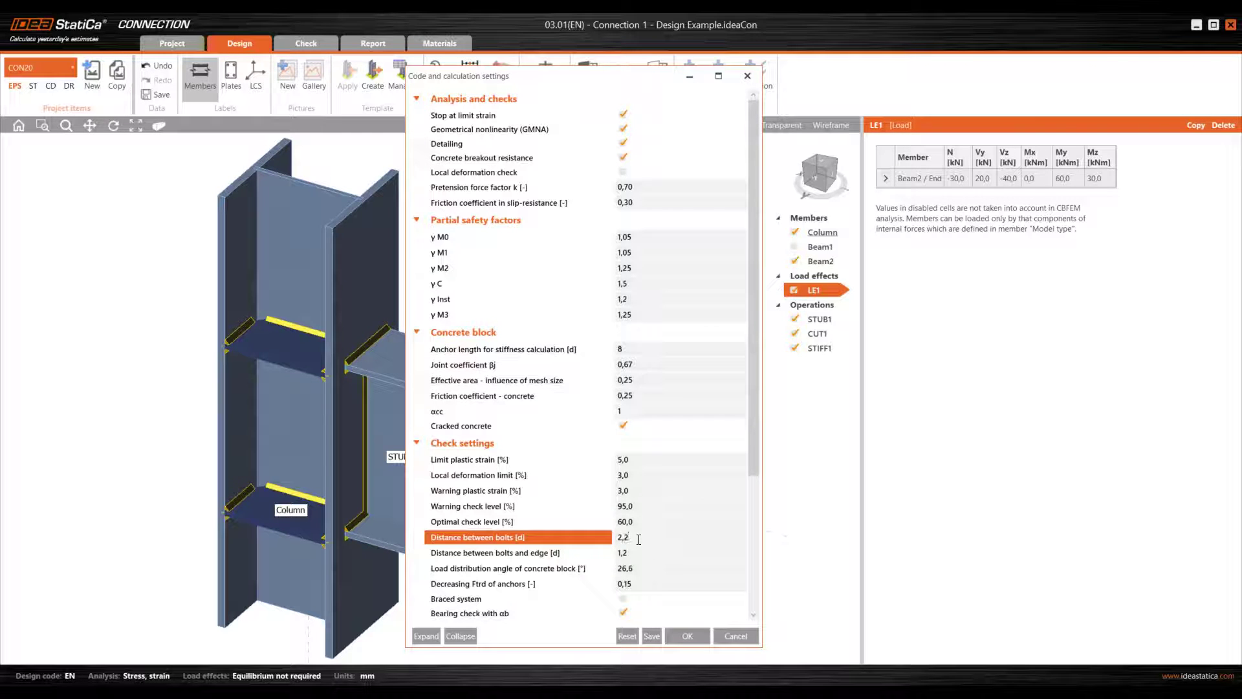
{"action": "key", "text": "Tab"}
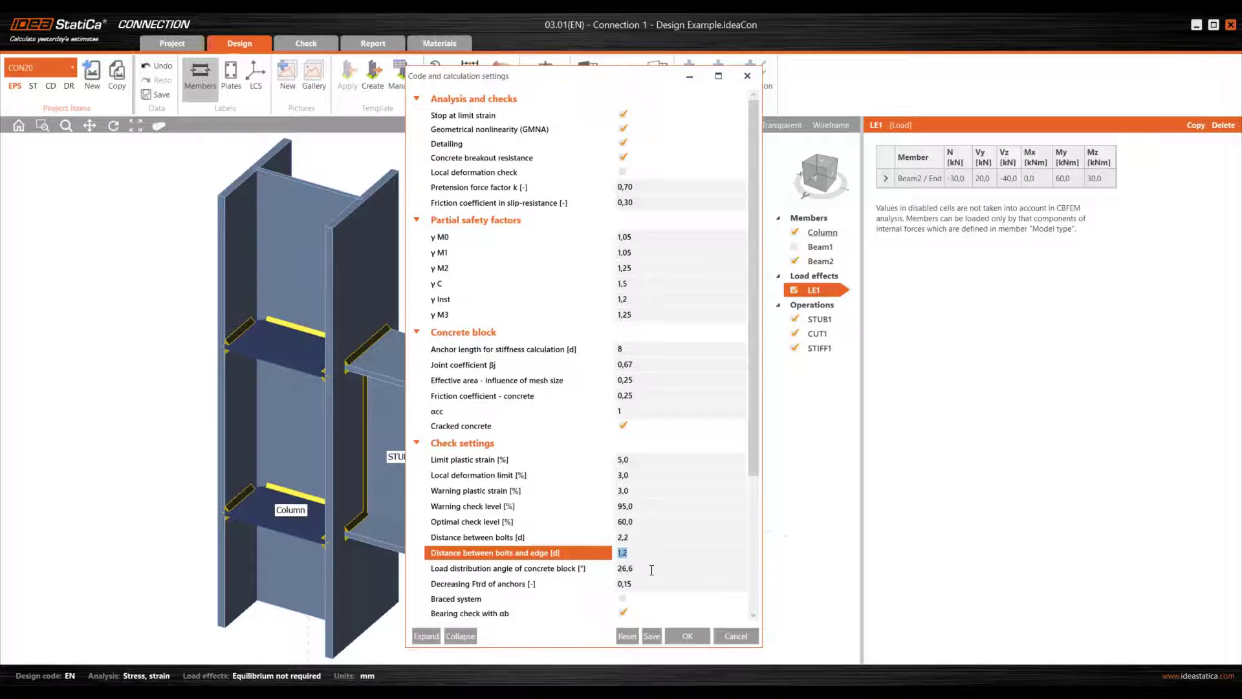
Examine the remaining check settings, from the concrete block load distribution angle to Braced system, Bearing check with αb and βp influence in FvRd
{"action": "left_click", "coordinate": [654, 568]}
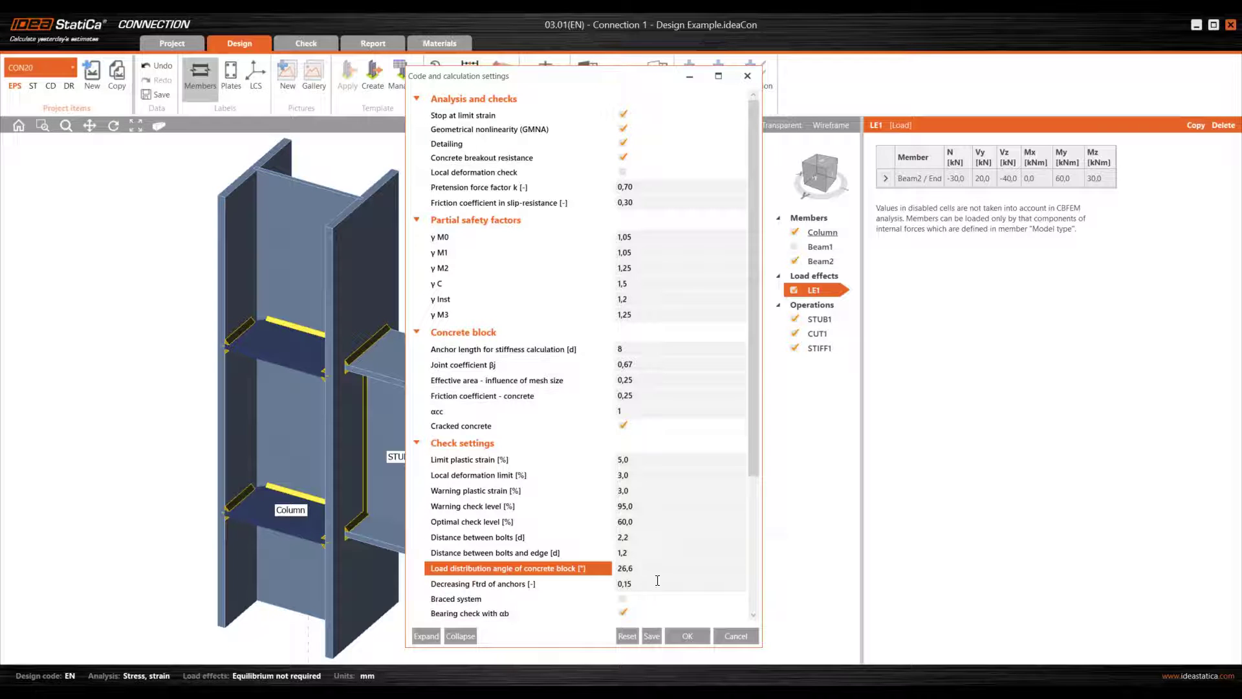
{"action": "scroll", "coordinate": [517, 608], "scroll_direction": "down", "scroll_amount": 2}
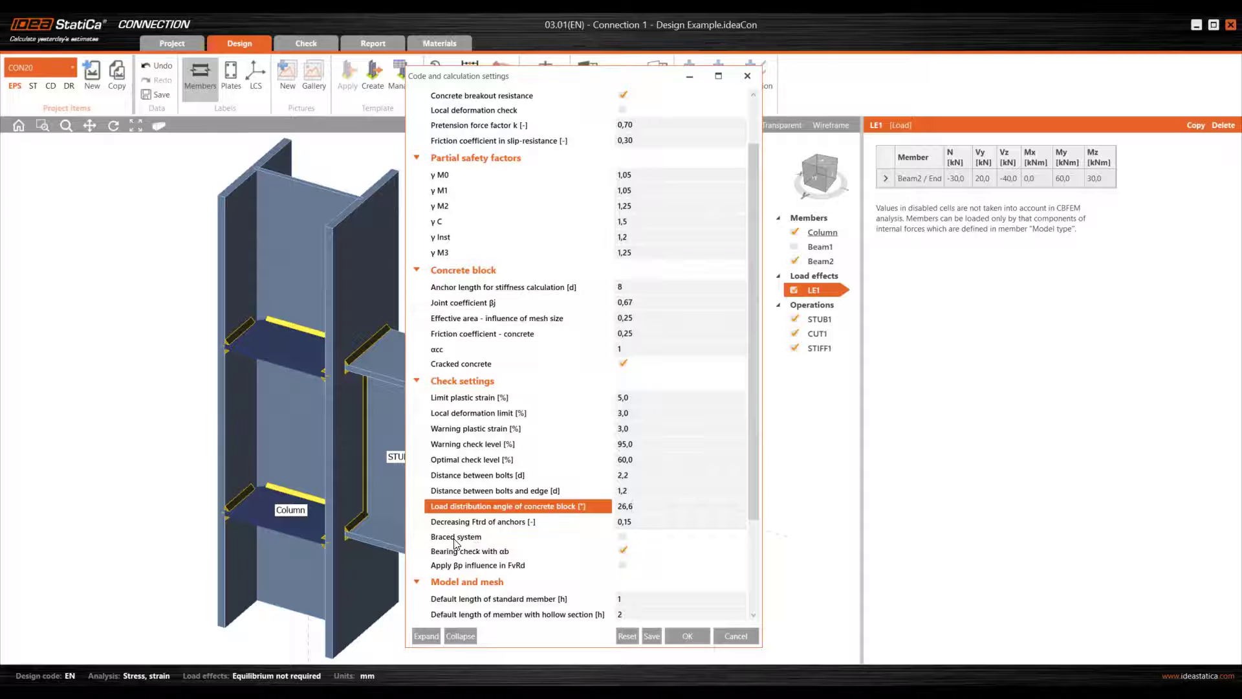
{"action": "mouse_move", "coordinate": [482, 542]}
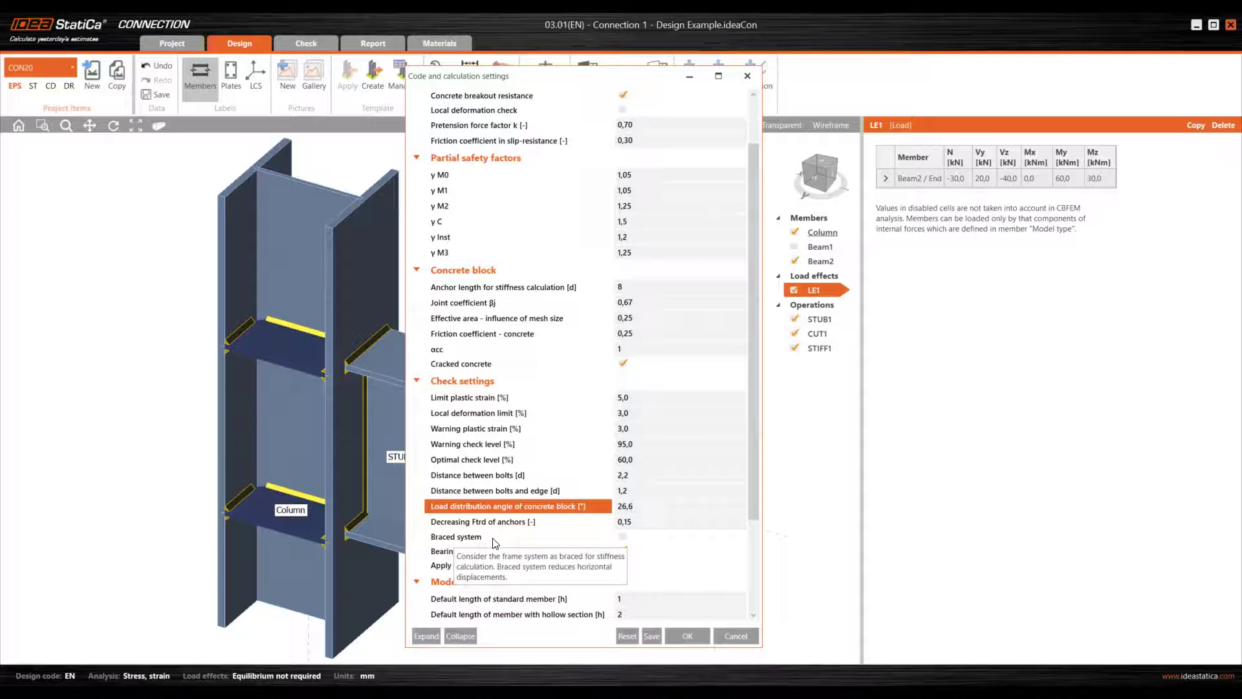
{"action": "left_click", "coordinate": [516, 542]}
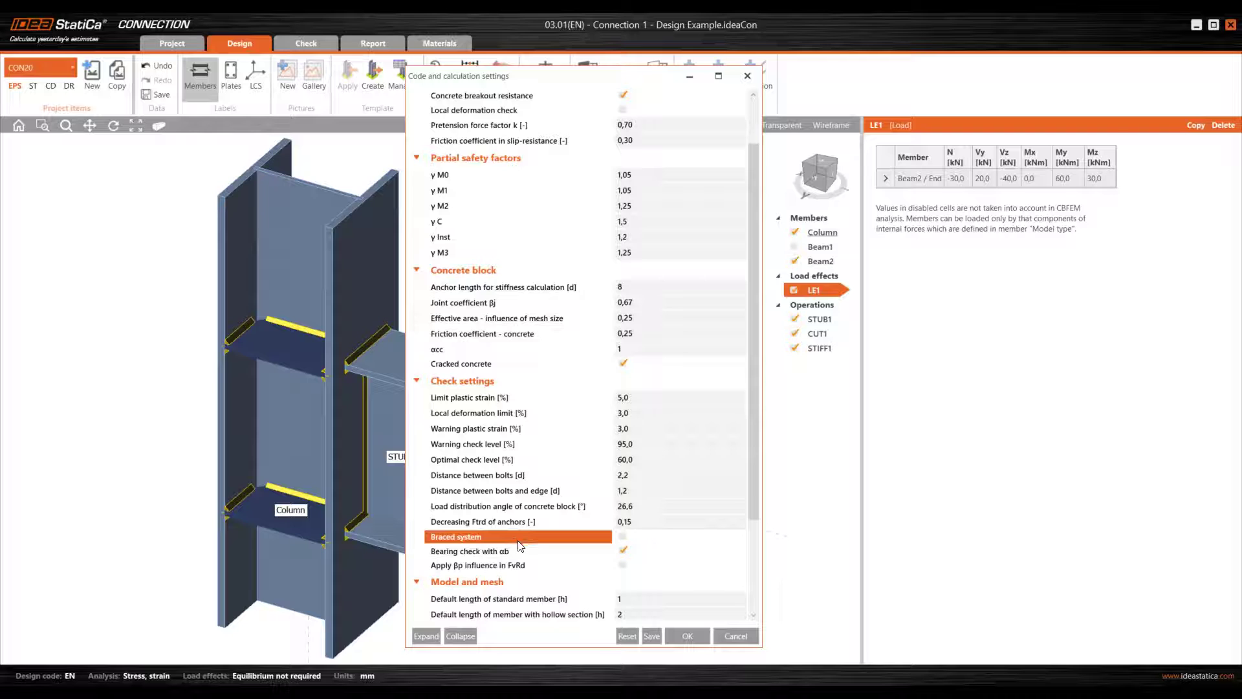
{"action": "left_click", "coordinate": [532, 557]}
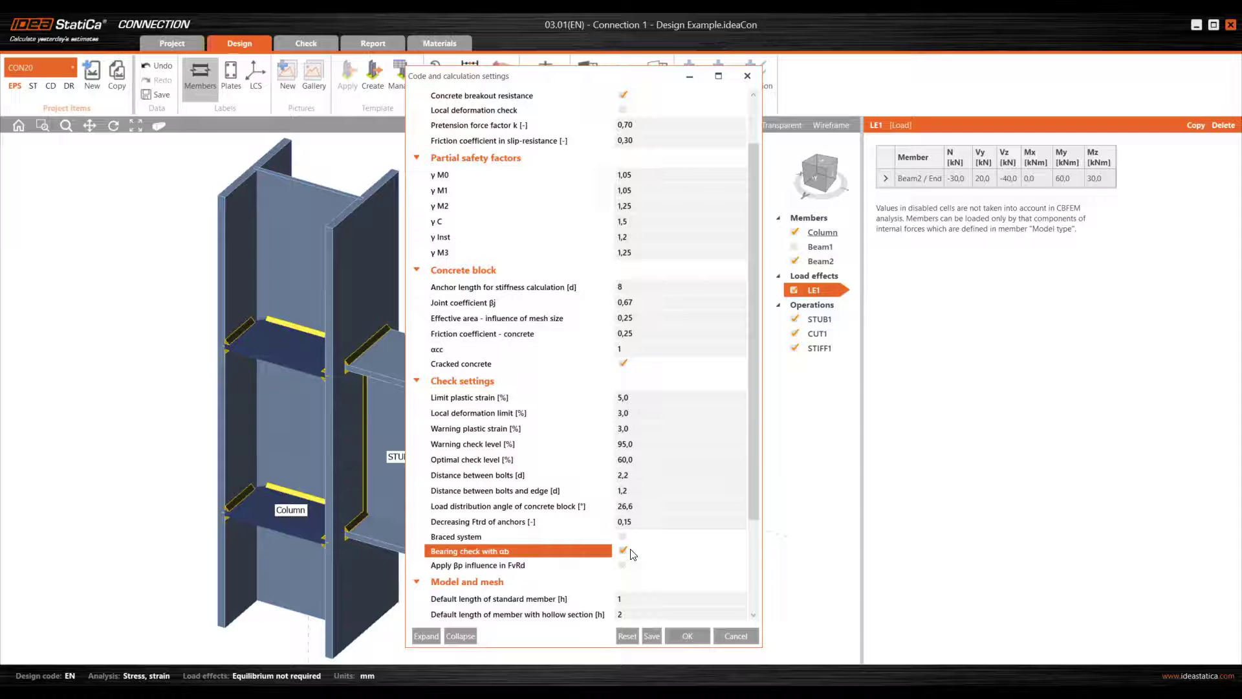
{"action": "left_click", "coordinate": [563, 567]}
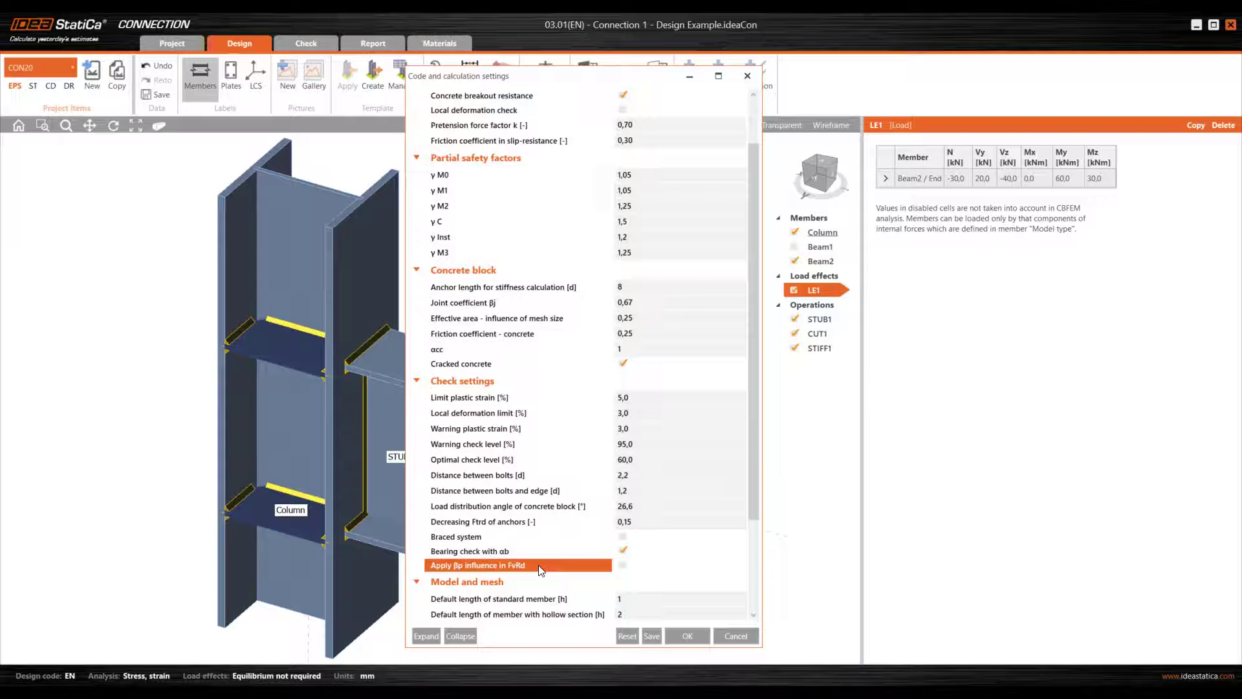
{"action": "scroll", "coordinate": [541, 570], "scroll_direction": "down", "scroll_amount": 5}
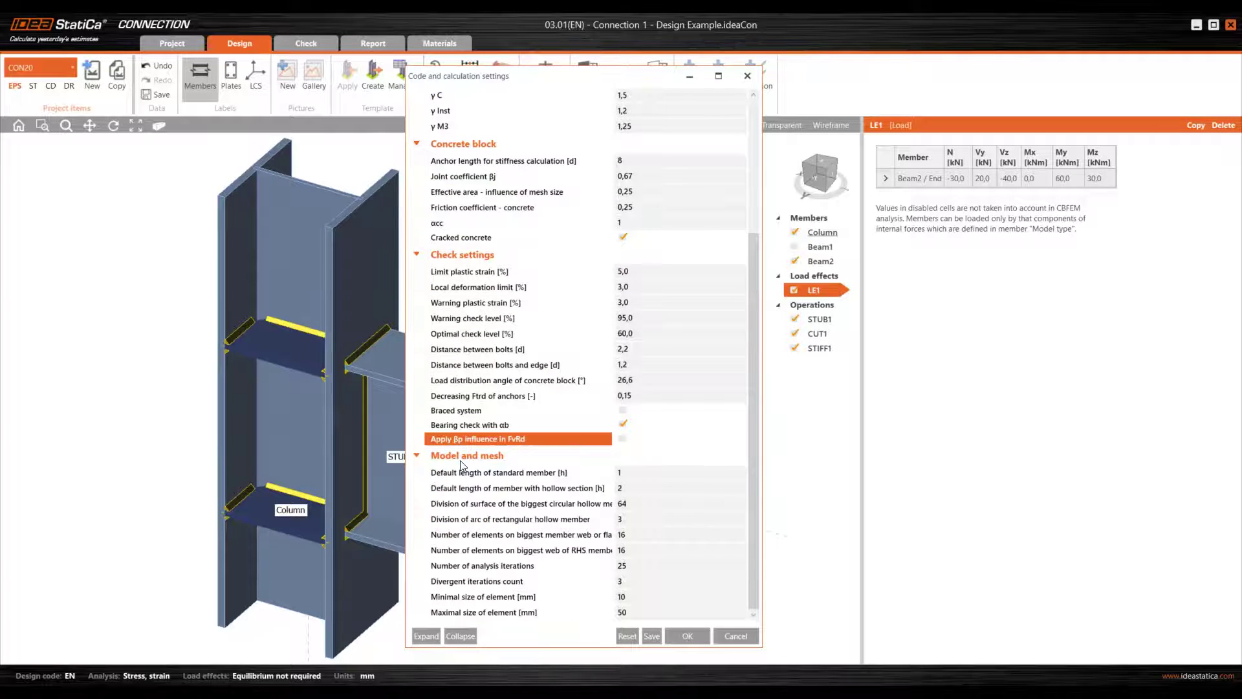
Set the default length of standard member to 1,5 h and move the settings dialog clear of the 3D model
{"action": "left_click", "coordinate": [536, 476]}
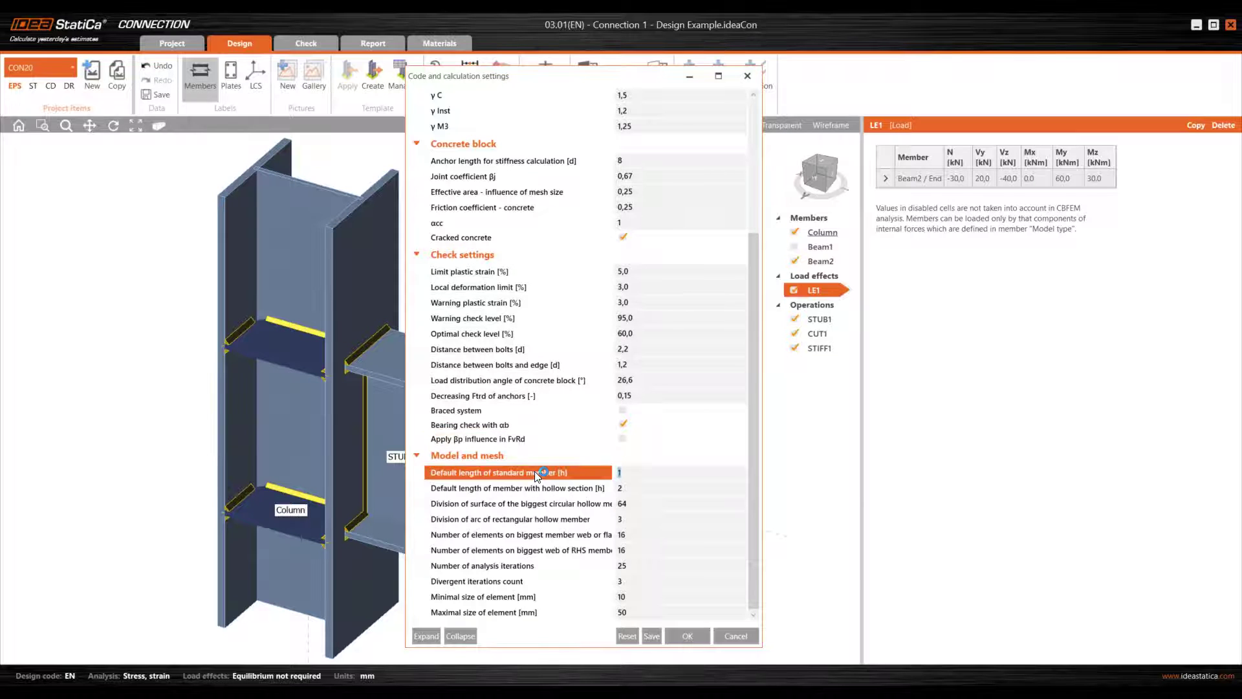
{"action": "type", "text": "1"}
{"action": "left_click_drag", "start_coordinate": [539, 77], "coordinate": [836, 78]}
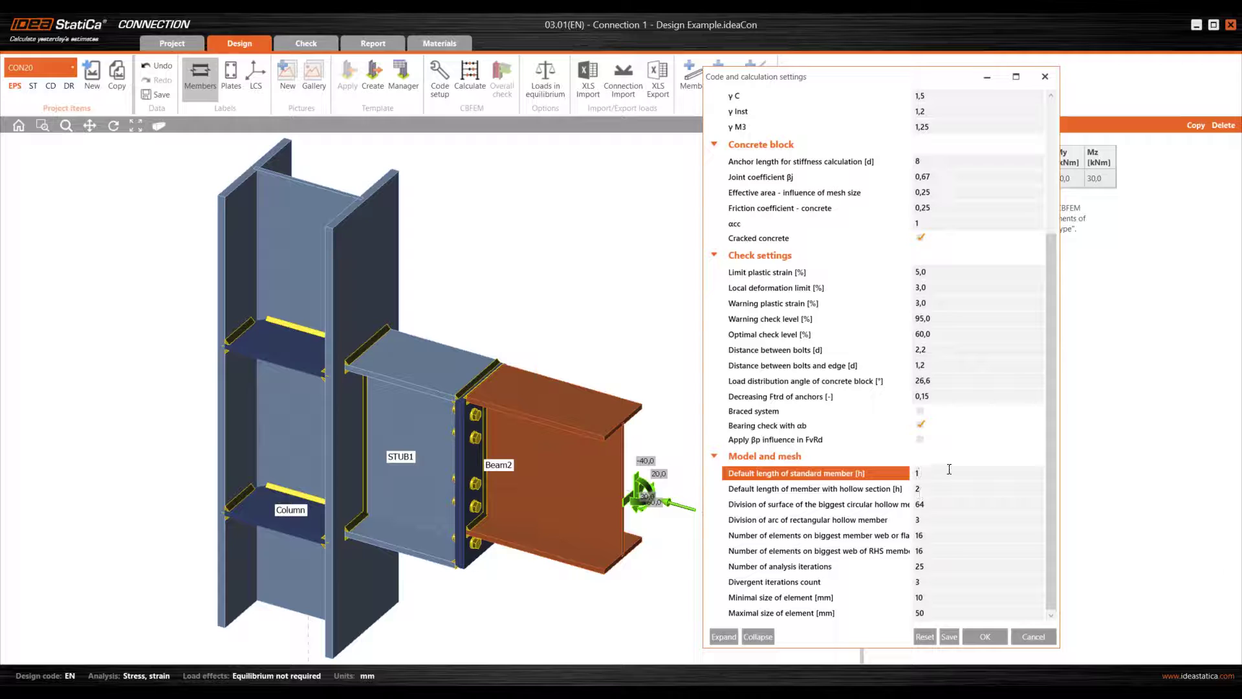
{"action": "type", "text": ",5"}
{"action": "key", "text": "Tab"}
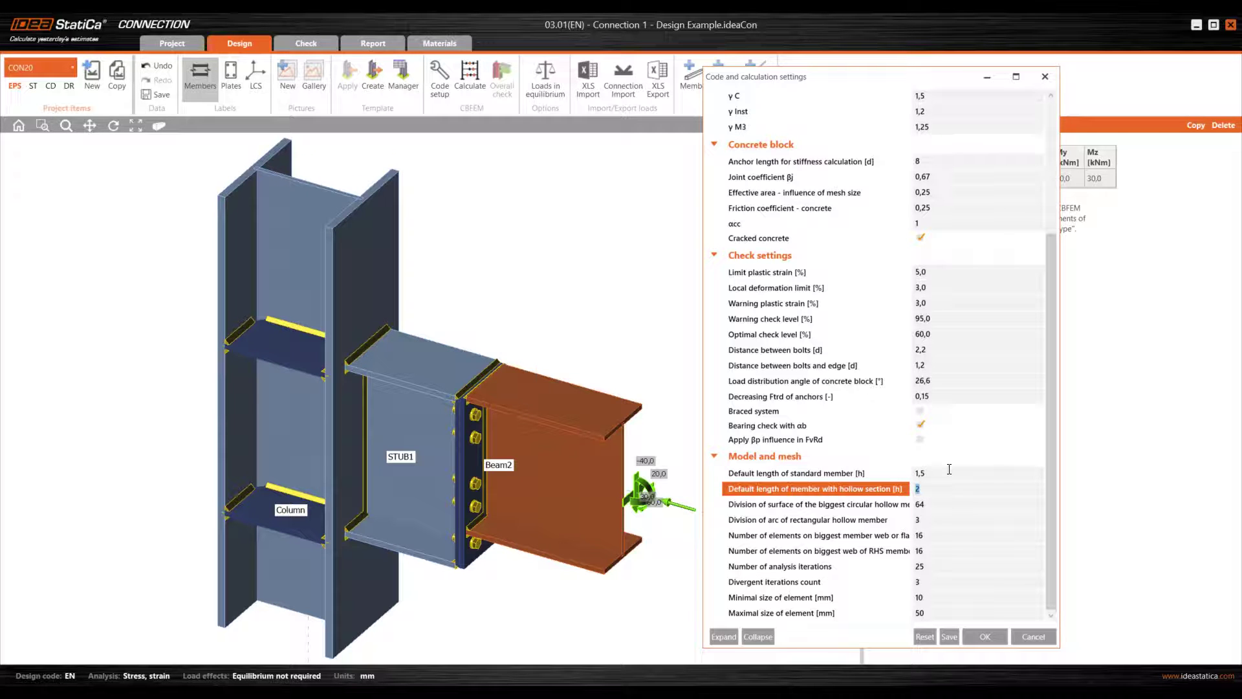
{"action": "left_click", "coordinate": [949, 487]}
Set the default length of standard member to 0,5 h and widen the dialog and its name column to fit the full setting names
{"action": "left_click", "coordinate": [840, 474]}
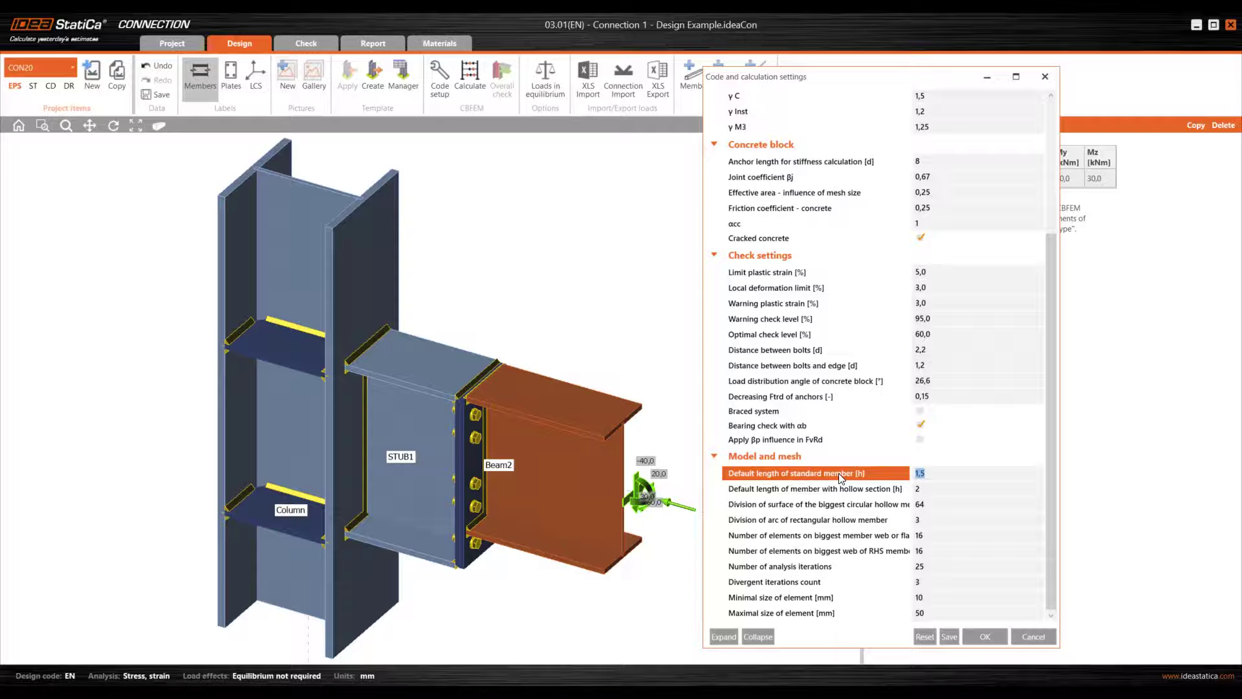
{"action": "type", "text": "0,5"}
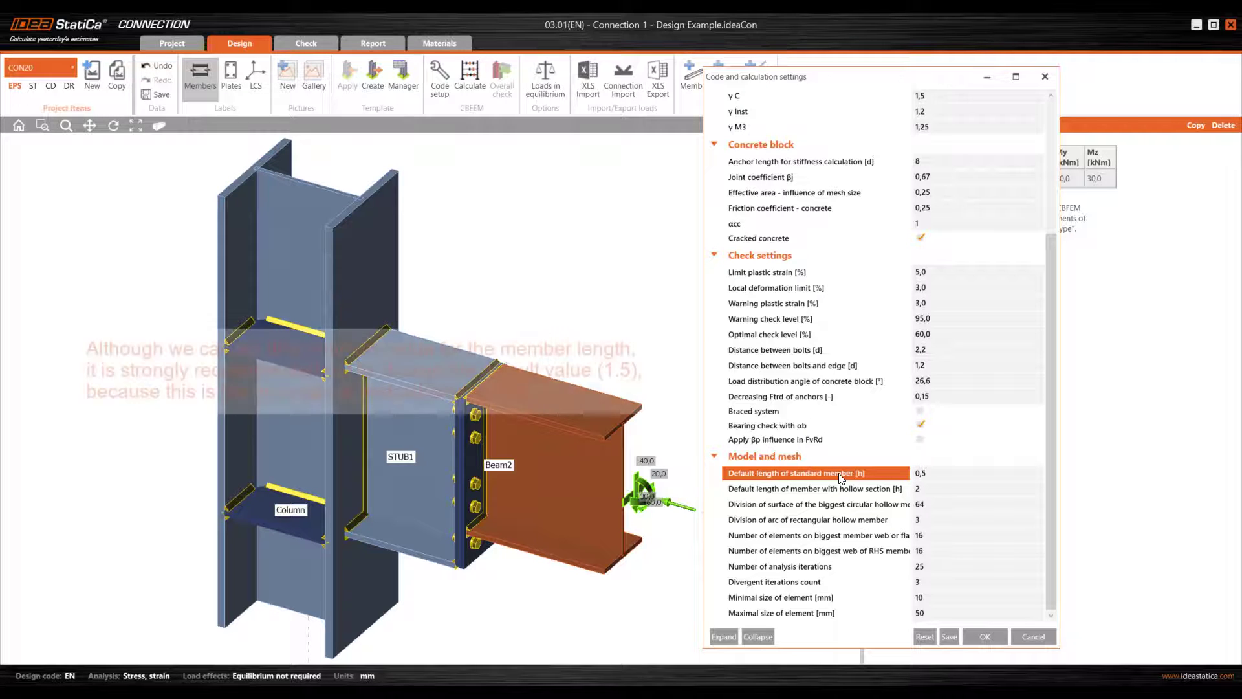
{"action": "key", "text": "Tab"}
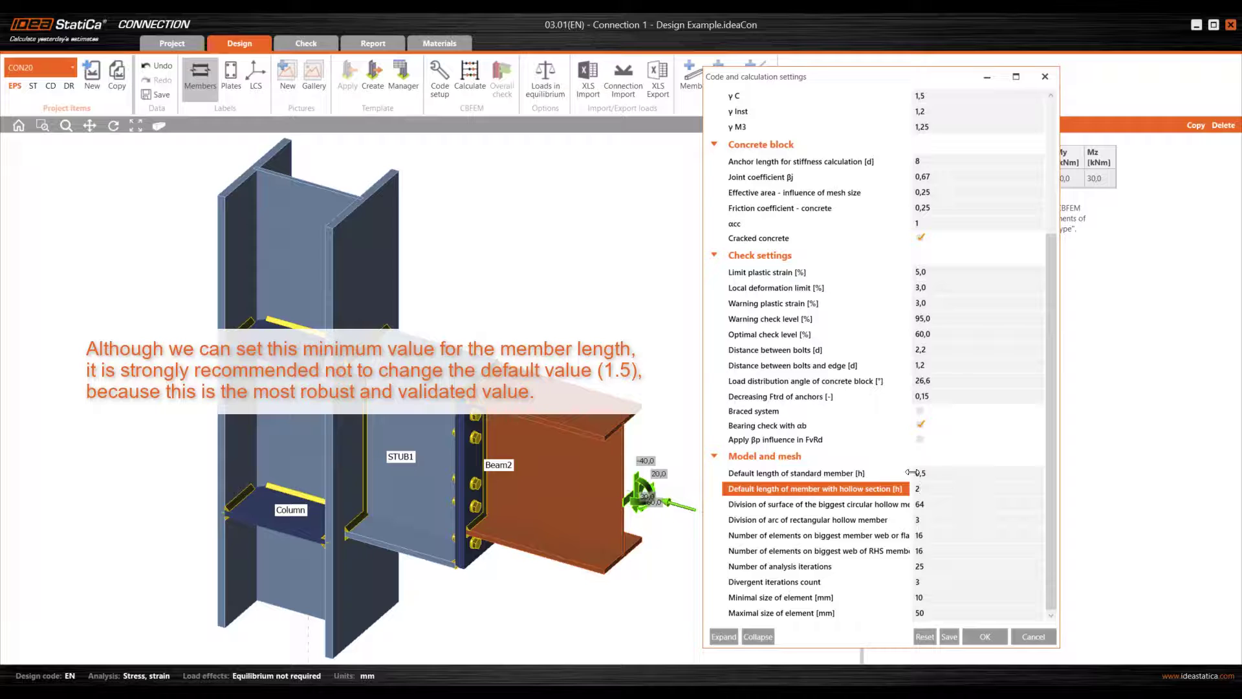
{"action": "left_click_drag", "start_coordinate": [920, 476], "coordinate": [951, 475]}
{"action": "left_click_drag", "start_coordinate": [1060, 490], "coordinate": [1105, 490]}
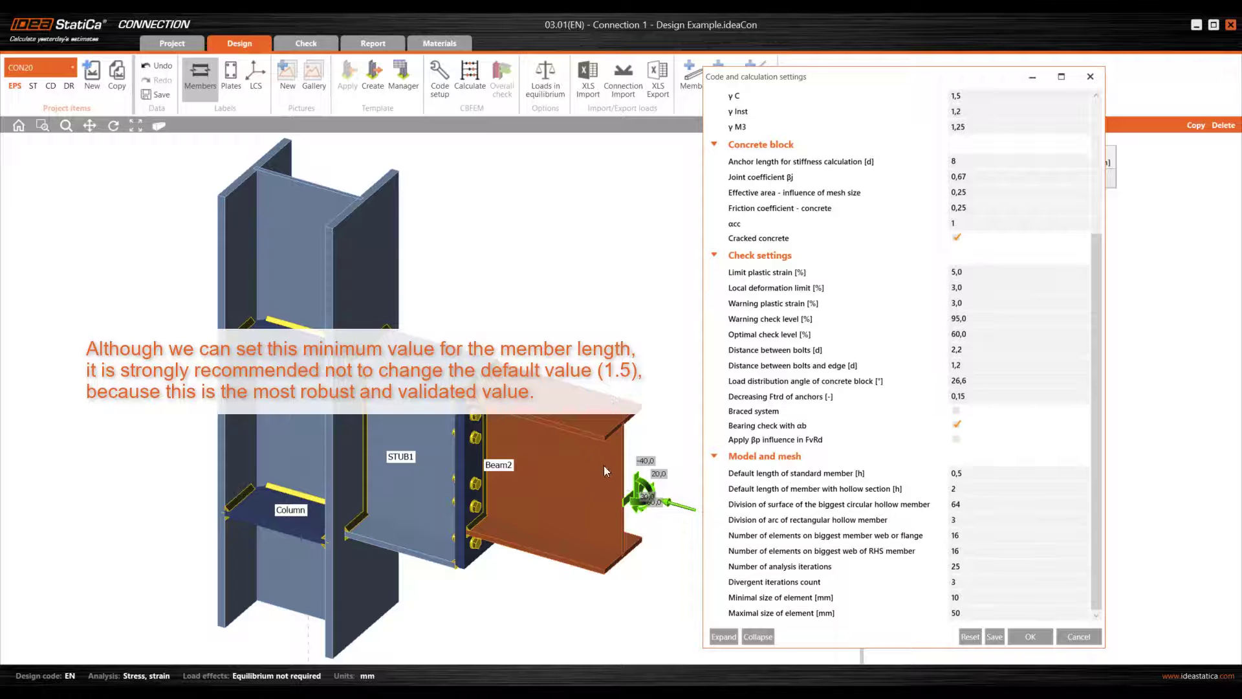
Set the division of surface of the biggest circular hollow member to 32
{"action": "mouse_move", "coordinate": [869, 496]}
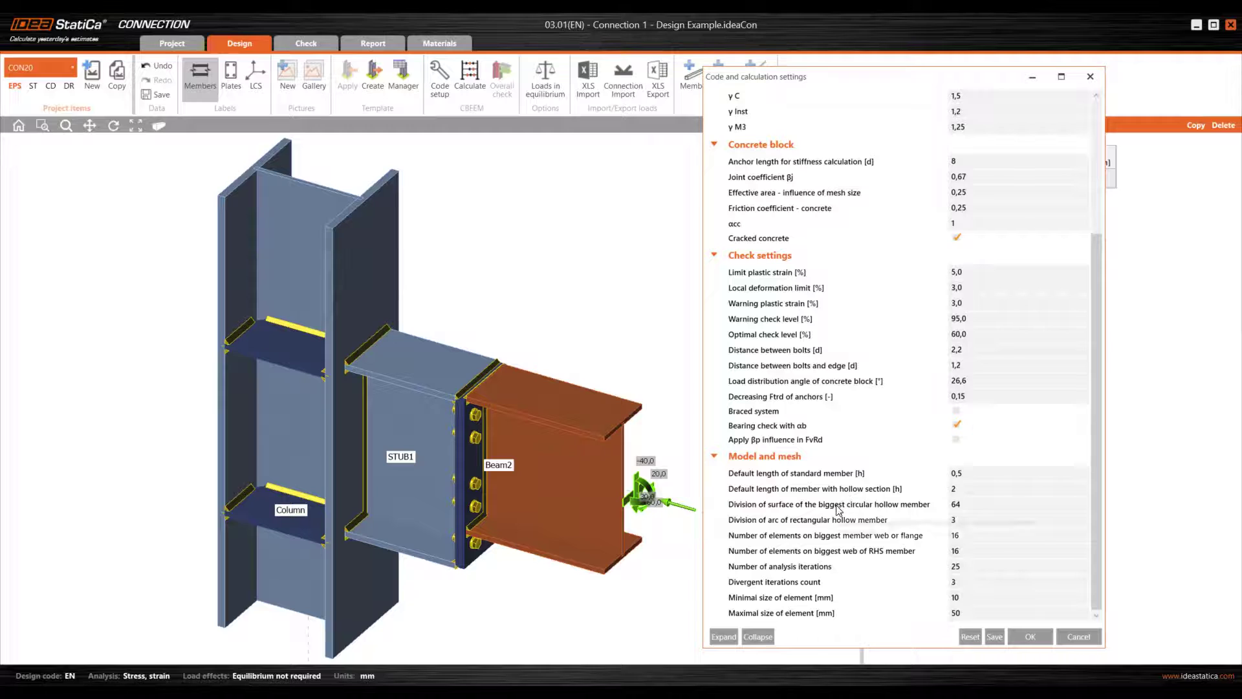
{"action": "left_click", "coordinate": [979, 504]}
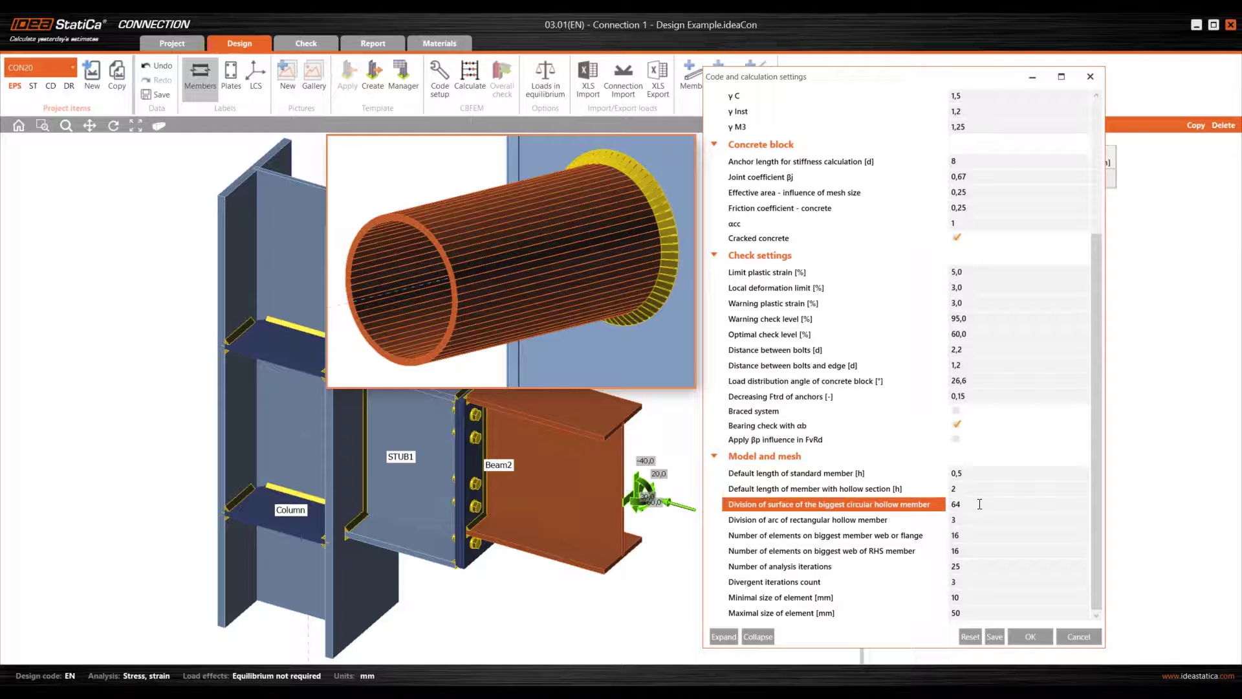
{"action": "double_click", "coordinate": [979, 504]}
{"action": "type", "text": "32"}
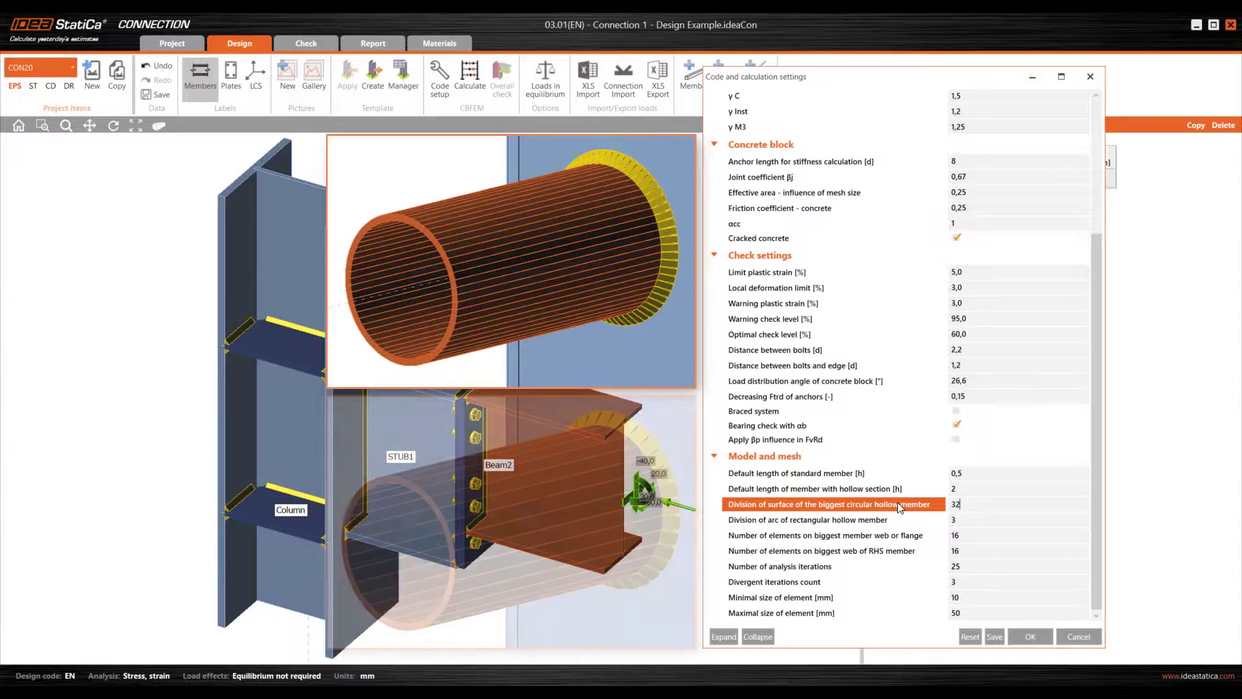
{"action": "key", "text": "Tab"}
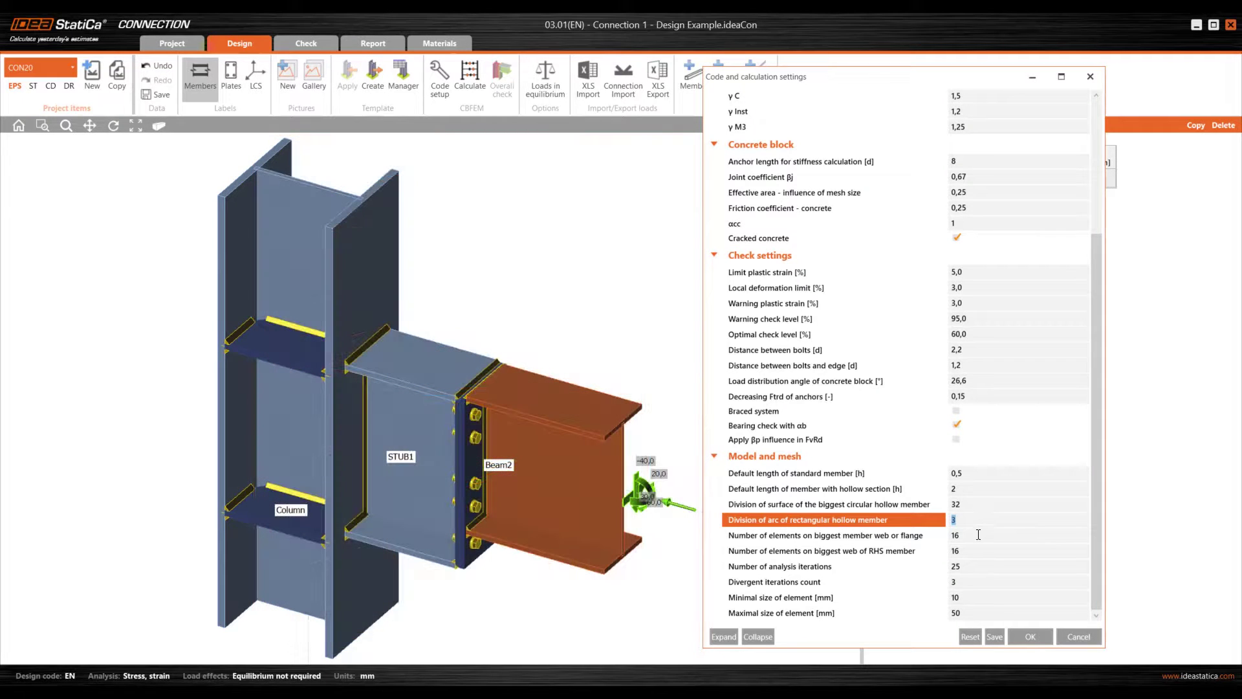
Set the number of elements on the biggest member web or flange to 12
{"action": "left_click", "coordinate": [979, 535]}
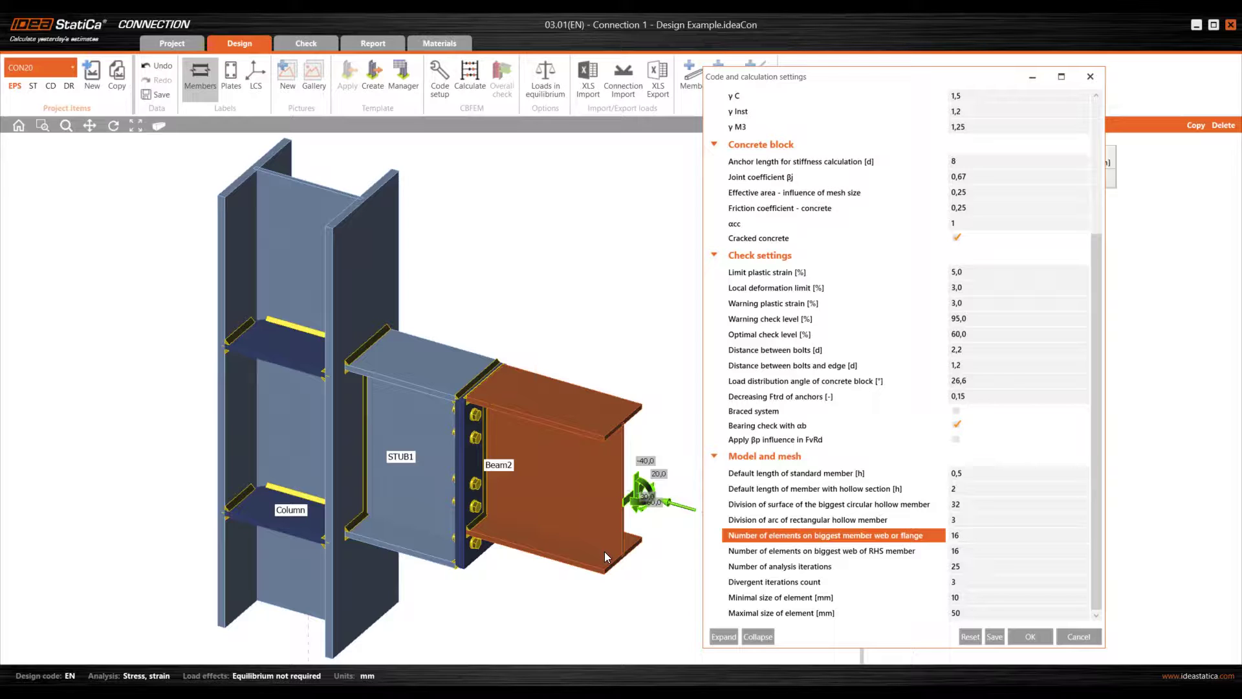
{"action": "double_click", "coordinate": [954, 536]}
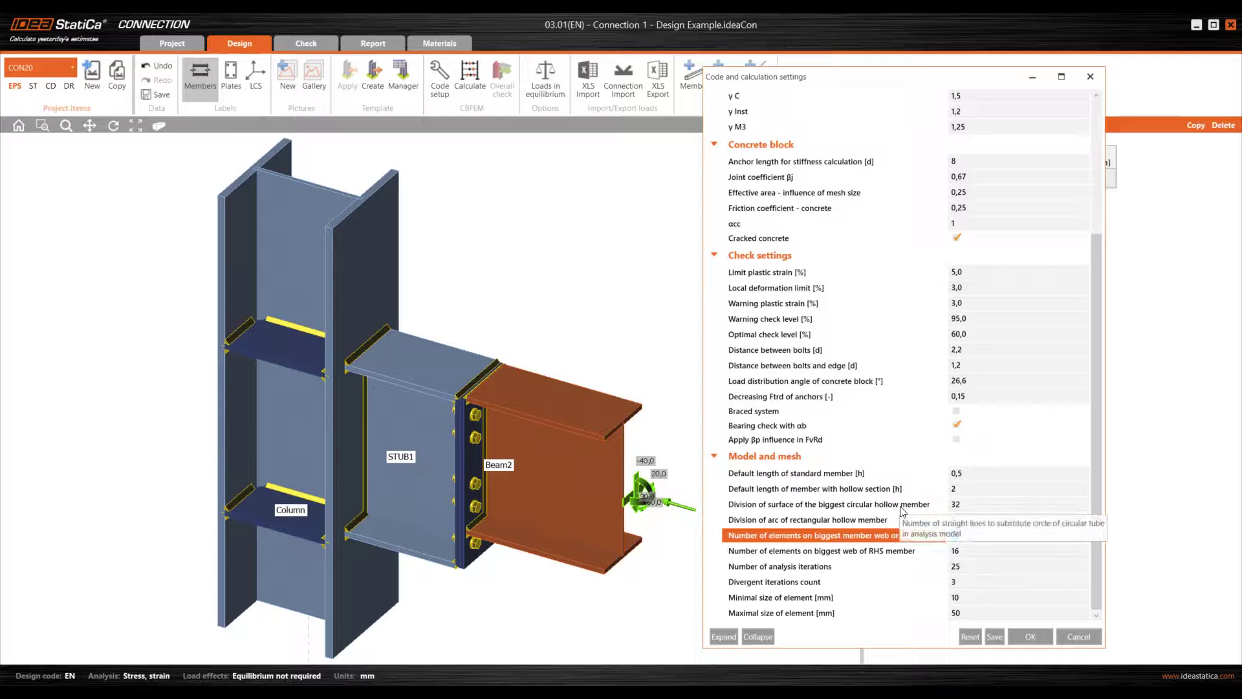
{"action": "key", "text": "Tab"}
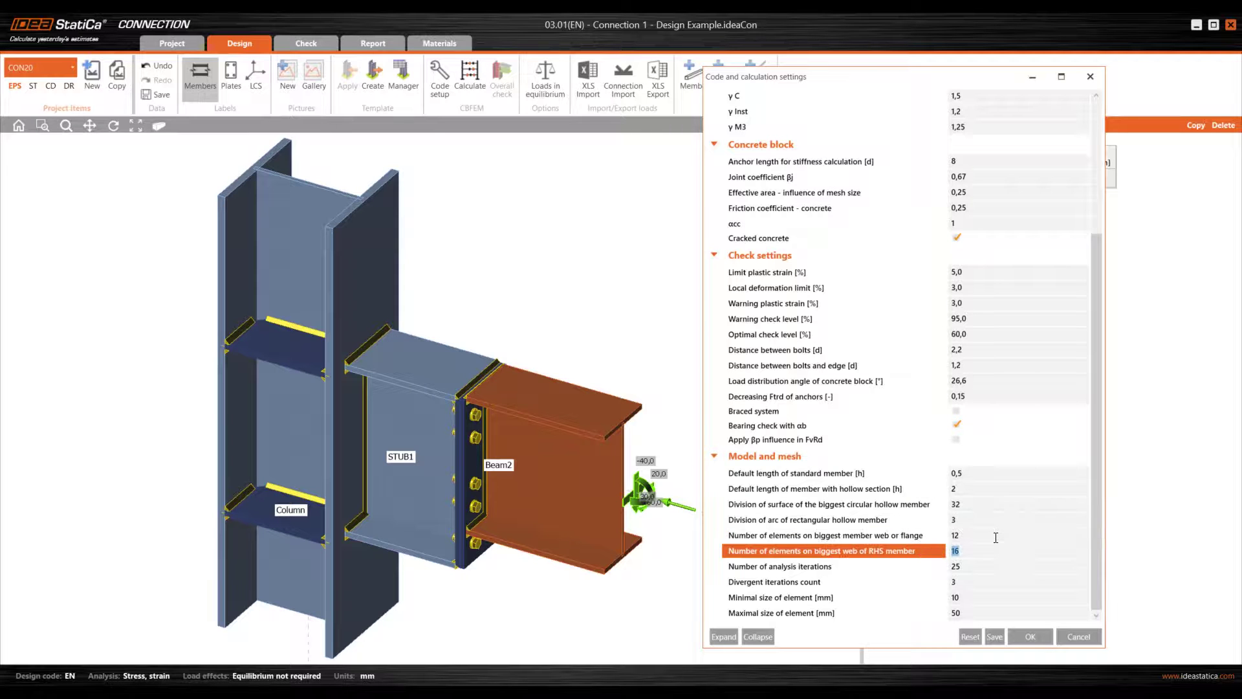
Examine the RHS web element count, analysis and divergent iterations, and minimal and maximal element sizes, then review the whole settings list again
{"action": "left_click", "coordinate": [978, 551]}
{"action": "left_click", "coordinate": [1003, 565]}
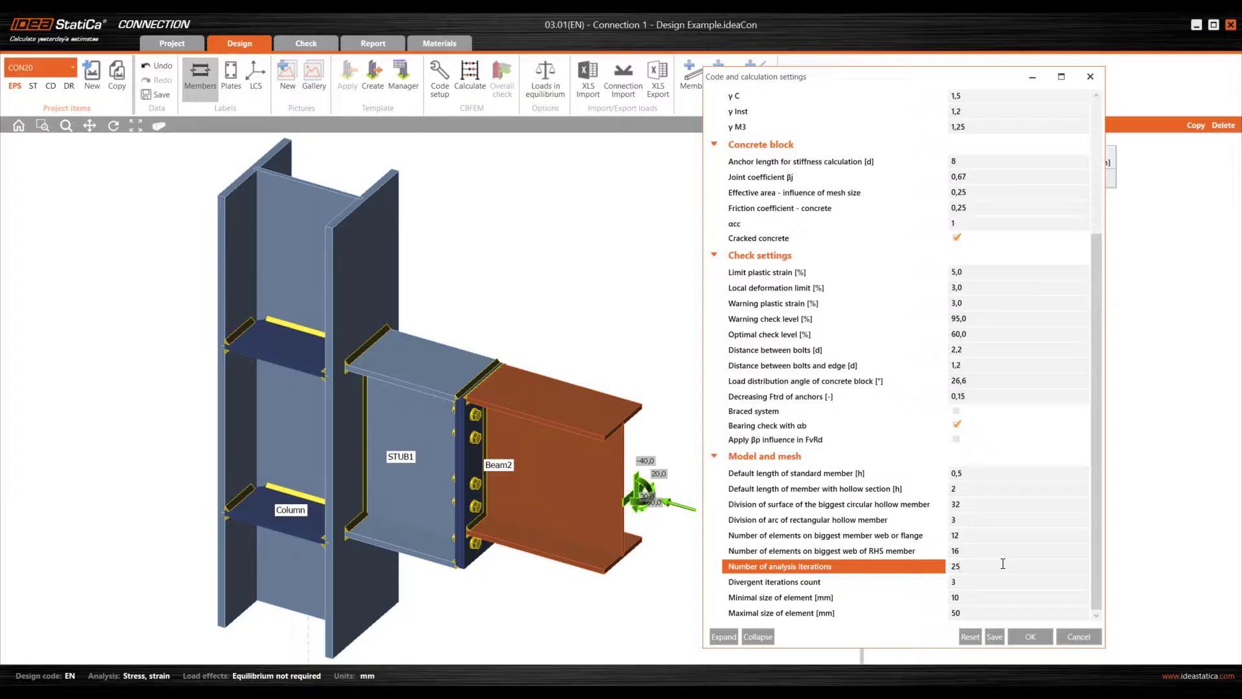
{"action": "left_click", "coordinate": [993, 582]}
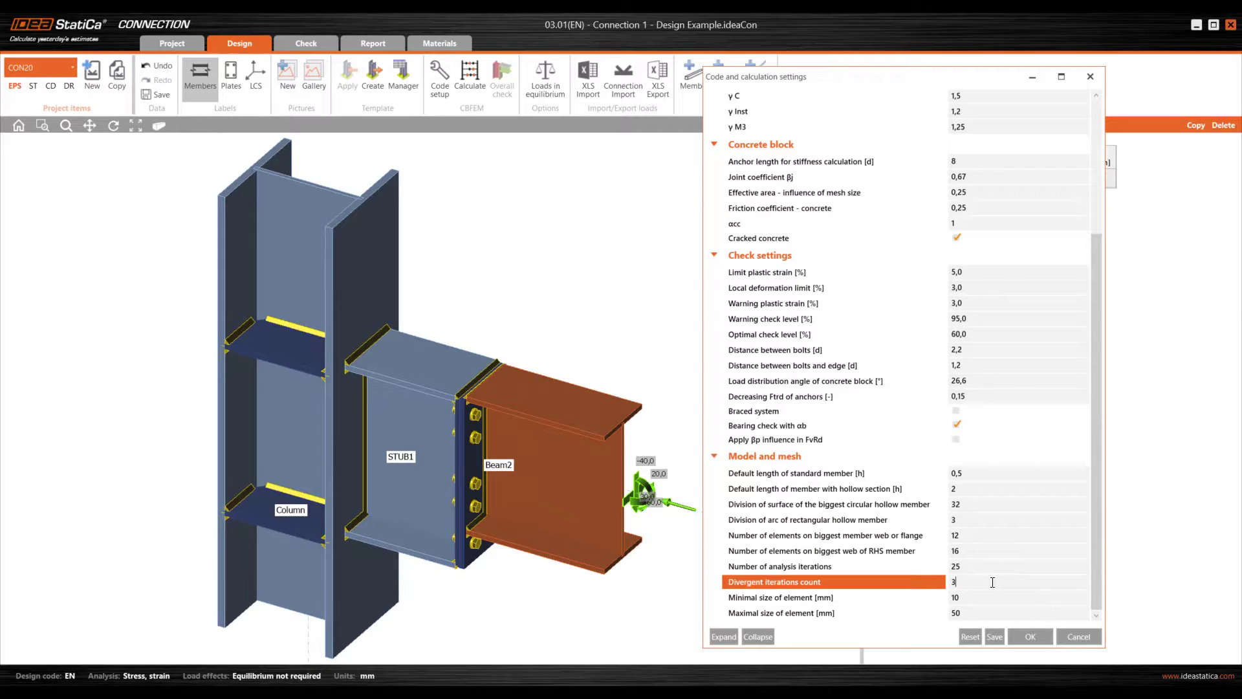
{"action": "left_click", "coordinate": [990, 597]}
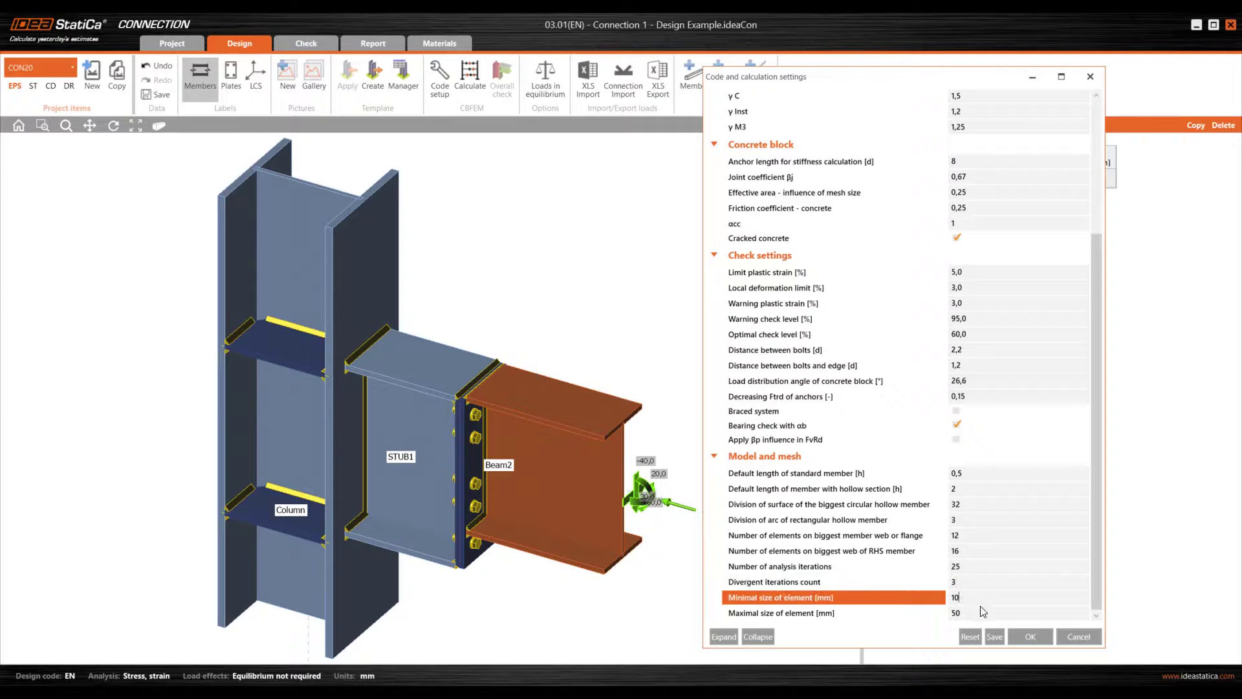
{"action": "left_click", "coordinate": [984, 613]}
{"action": "left_click", "coordinate": [979, 599]}
{"action": "left_click", "coordinate": [978, 611]}
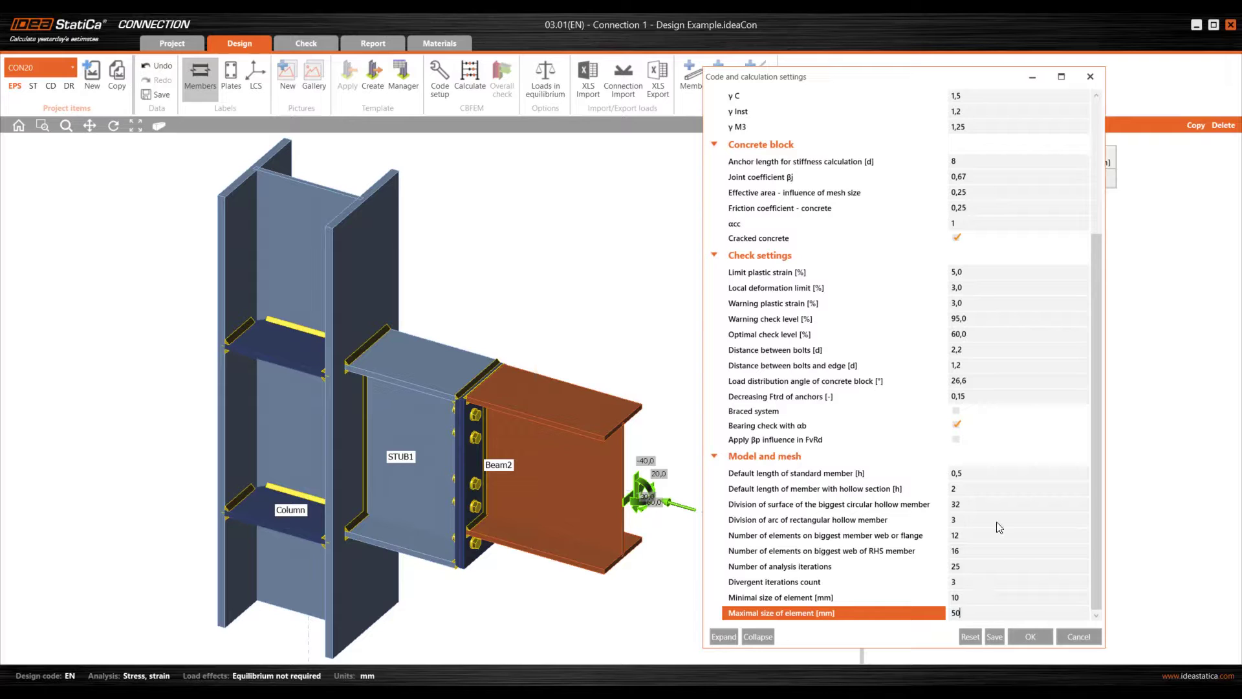
{"action": "scroll", "coordinate": [978, 496], "scroll_direction": "up", "scroll_amount": 5}
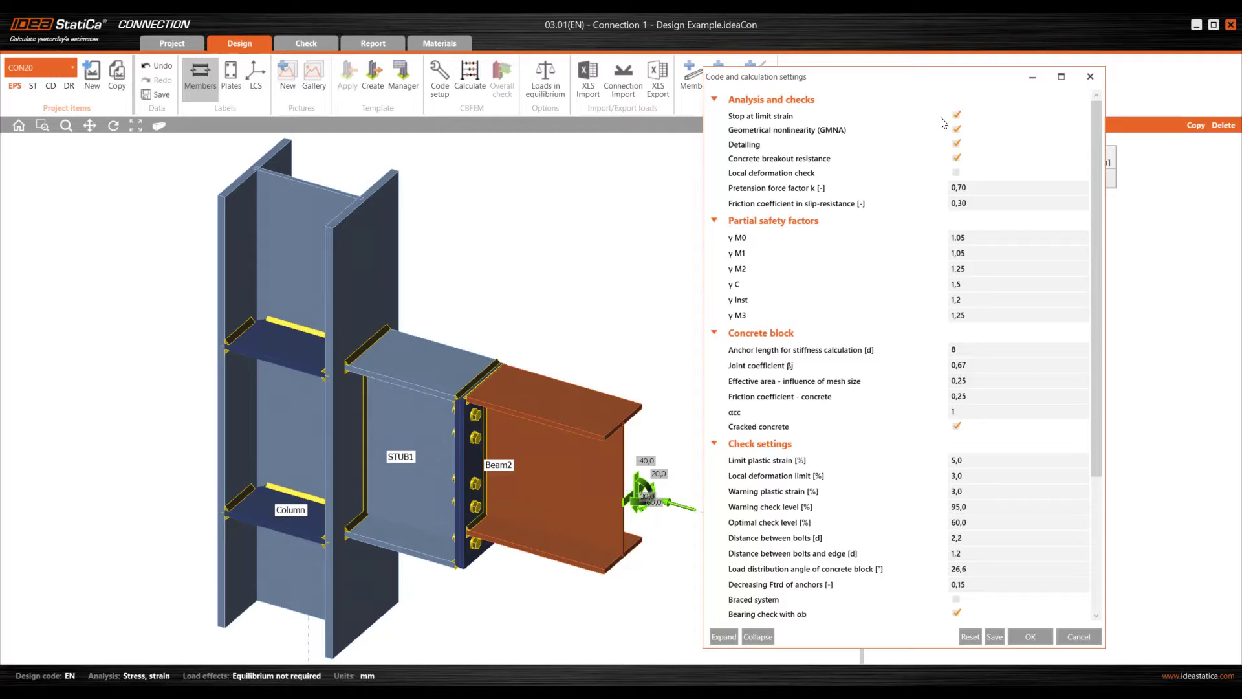
{"action": "scroll", "coordinate": [946, 337], "scroll_direction": "down", "scroll_amount": 3}
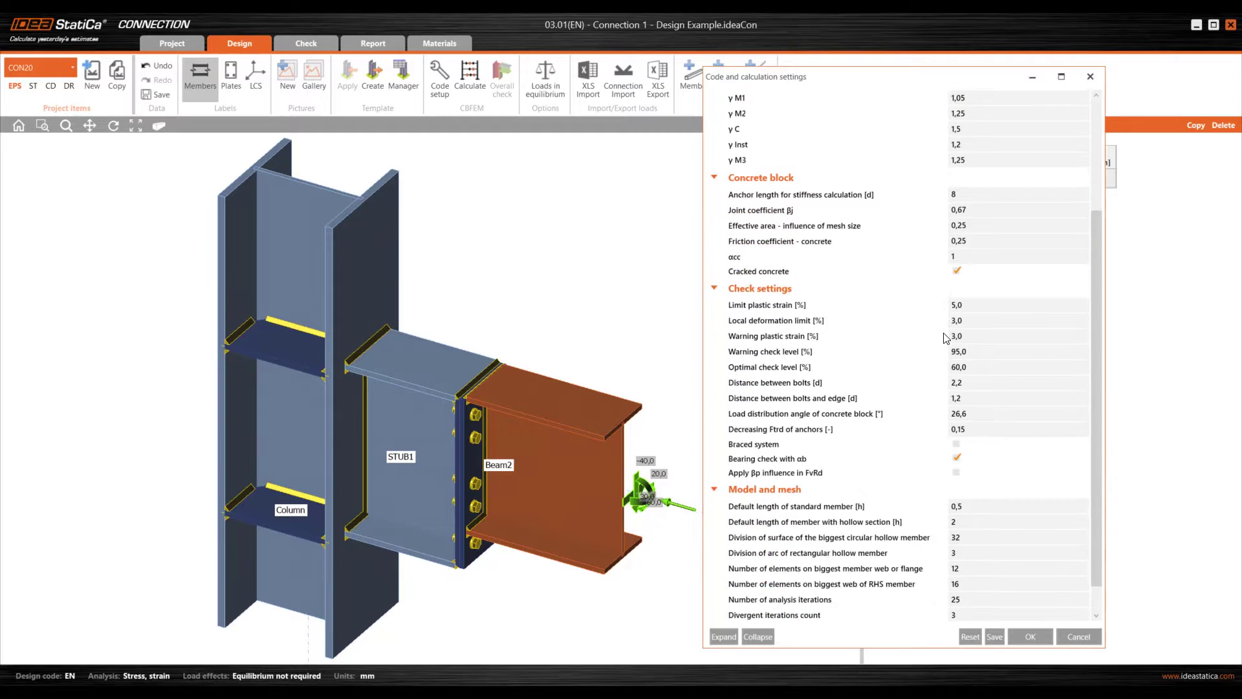
{"action": "scroll", "coordinate": [946, 337], "scroll_direction": "down", "scroll_amount": 1}
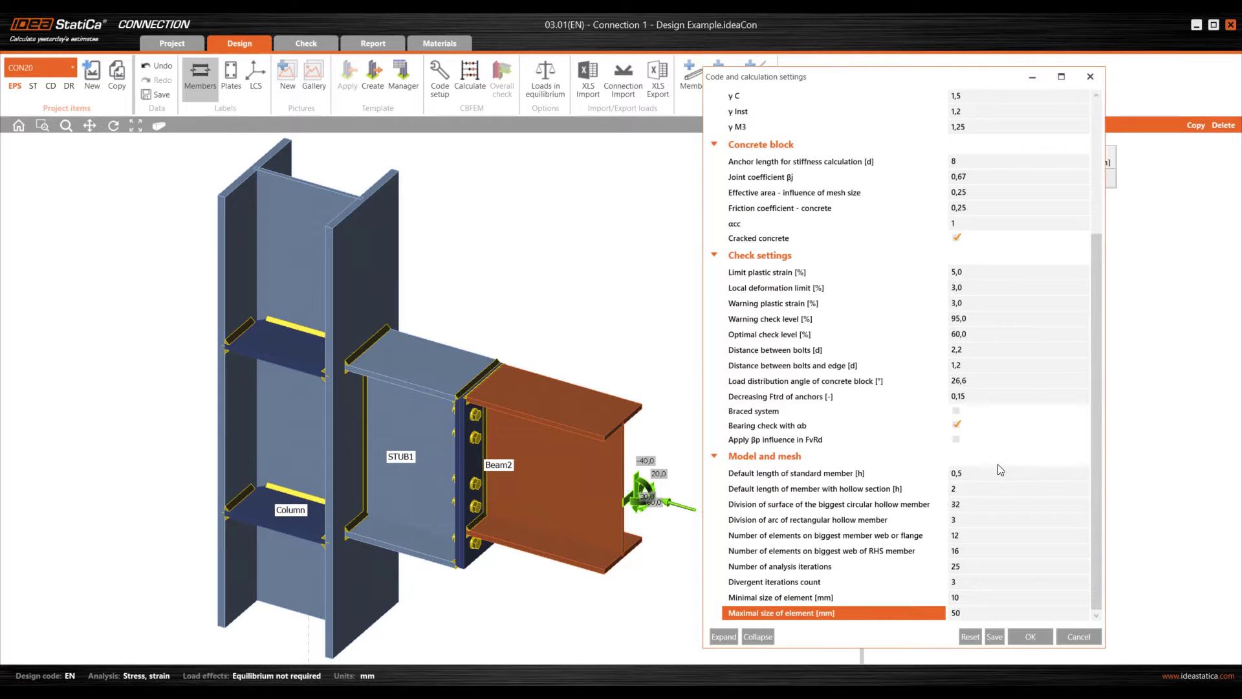